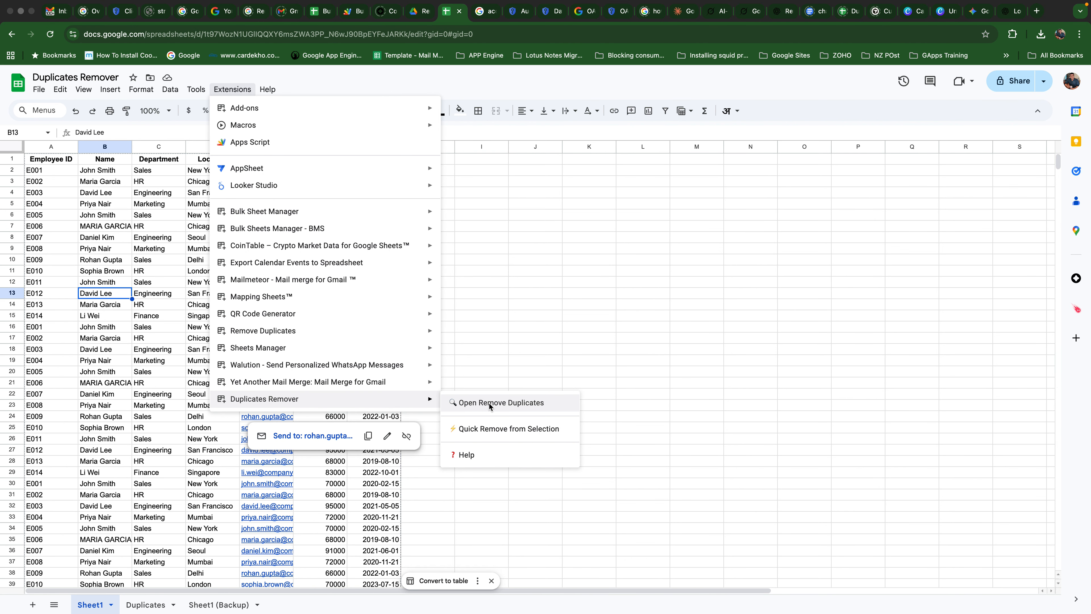
- Open the Remove Duplicates tool from the Duplicates Remover add-on and authorize it with the Google account, granting all requested permissions
{"action": "left_click", "coordinate": [511, 404]}
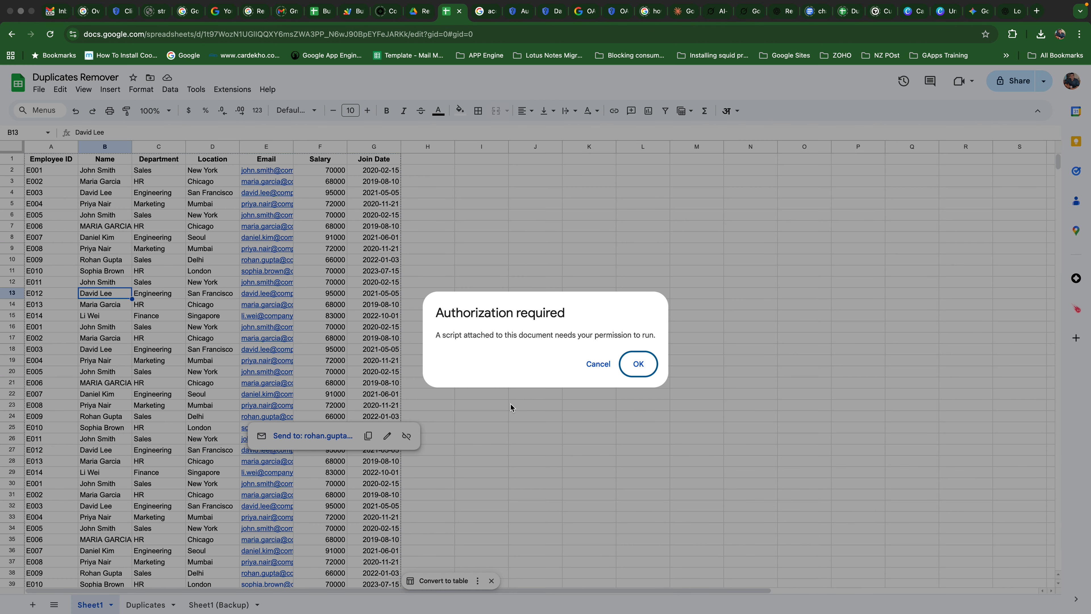
{"action": "left_click", "coordinate": [647, 370]}
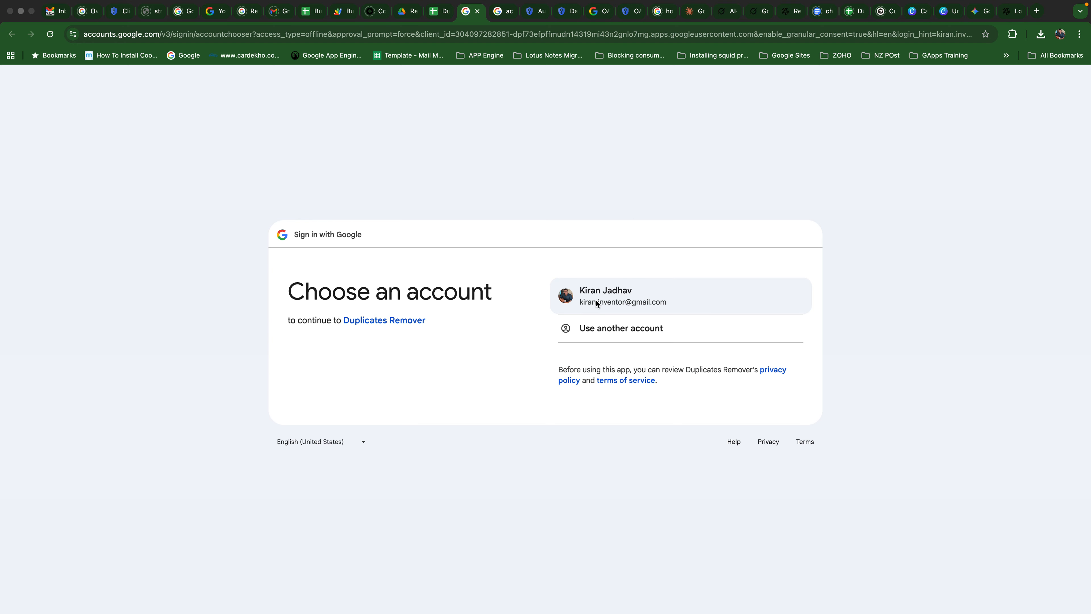
{"action": "left_click", "coordinate": [596, 302]}
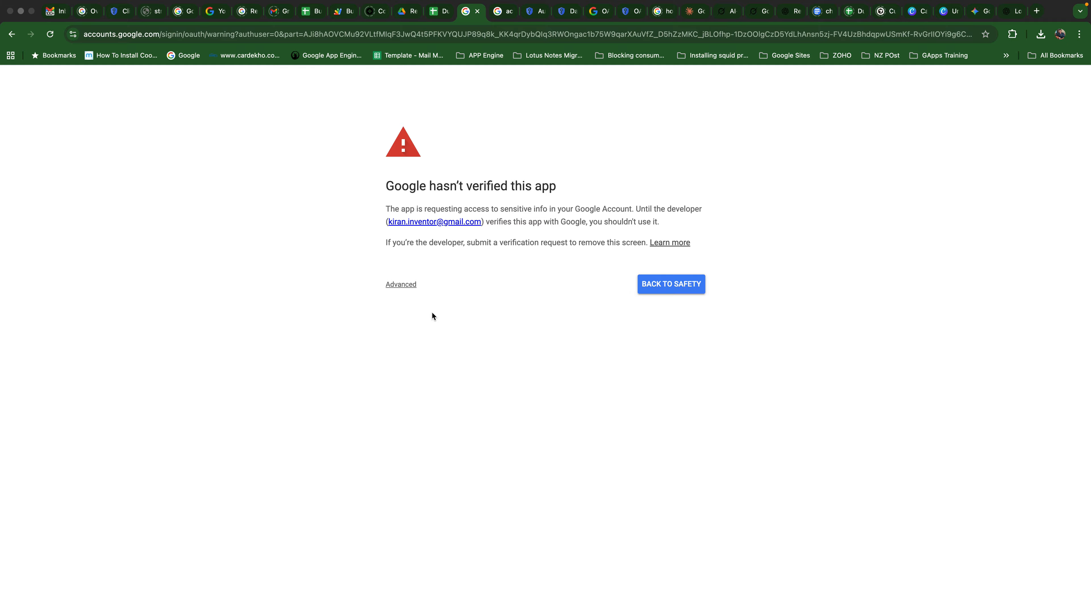
{"action": "left_click", "coordinate": [406, 286]}
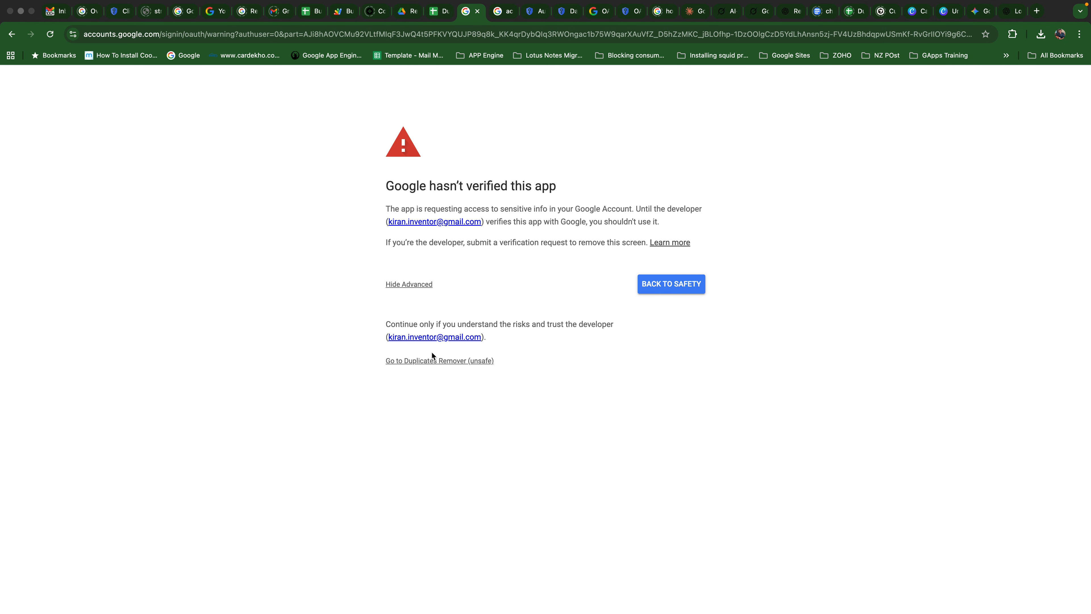
{"action": "left_click", "coordinate": [413, 361]}
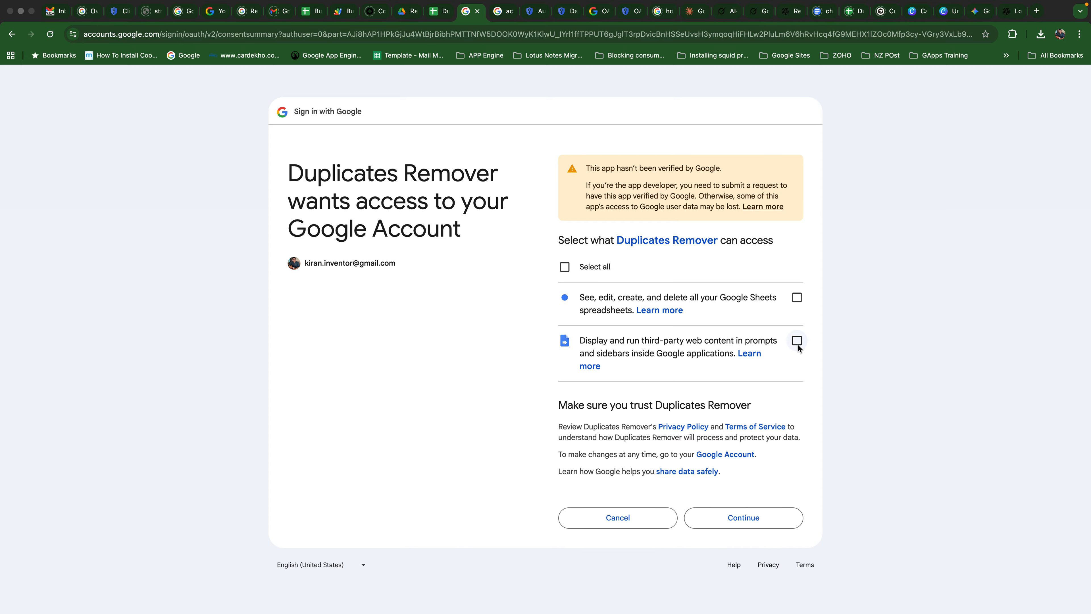
{"action": "left_click", "coordinate": [565, 267]}
{"action": "left_click", "coordinate": [749, 518]}
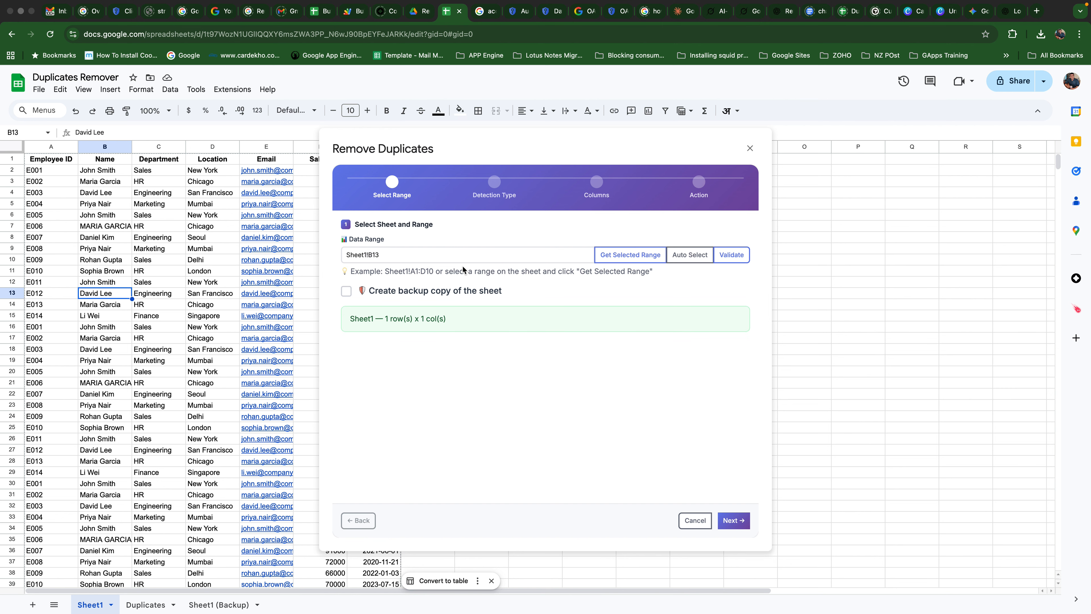
- Move the dialog clear of the data and use the selected columns A to D as the data range
{"action": "left_click_drag", "start_coordinate": [456, 150], "coordinate": [626, 162]}
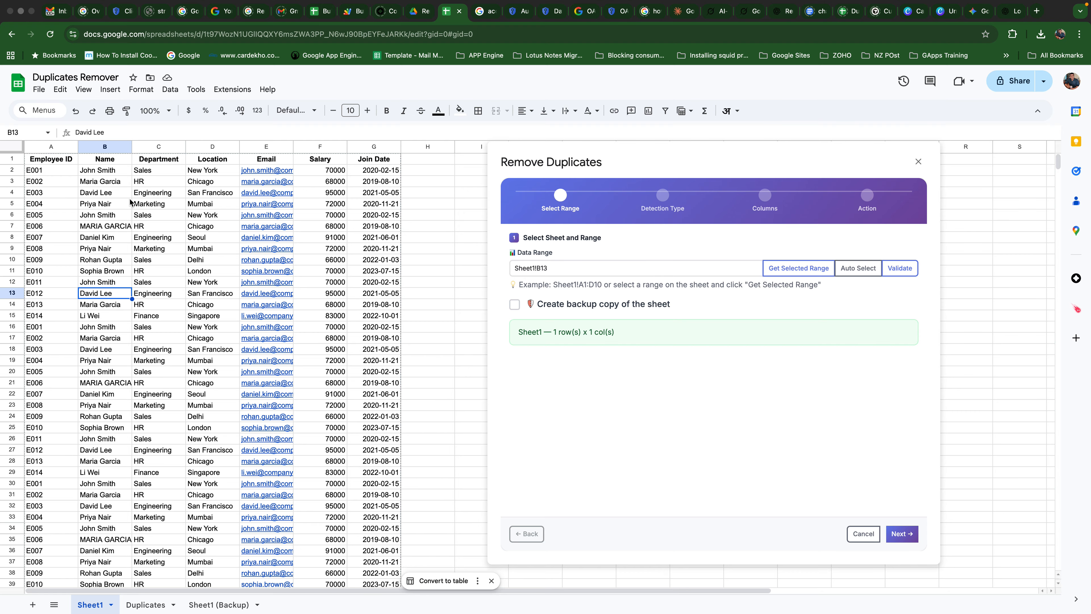
{"action": "left_click", "coordinate": [43, 148]}
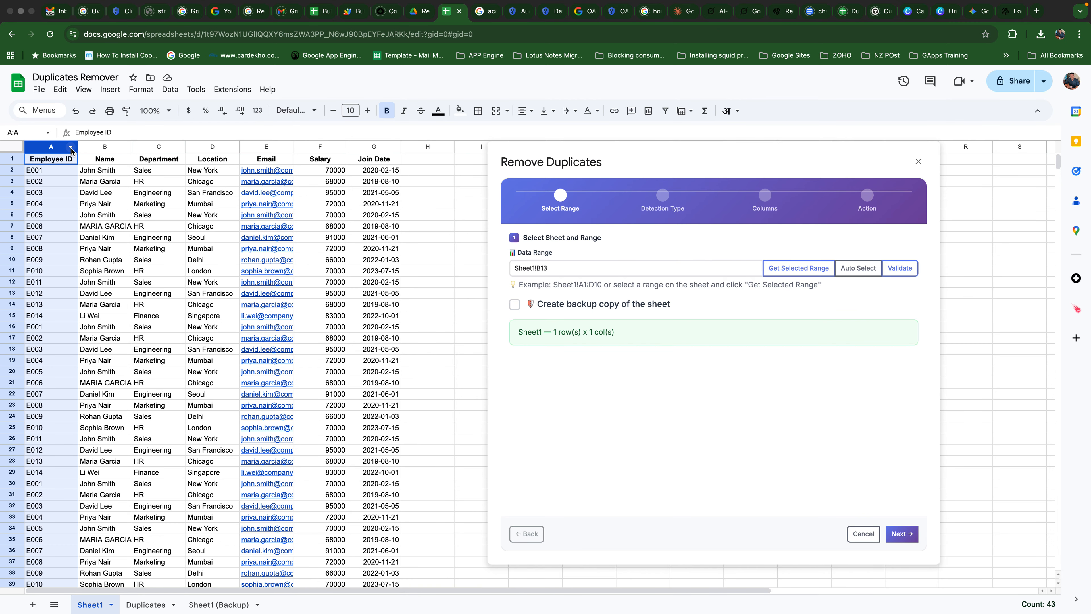
{"action": "left_click", "coordinate": [212, 146], "text": "shift"}
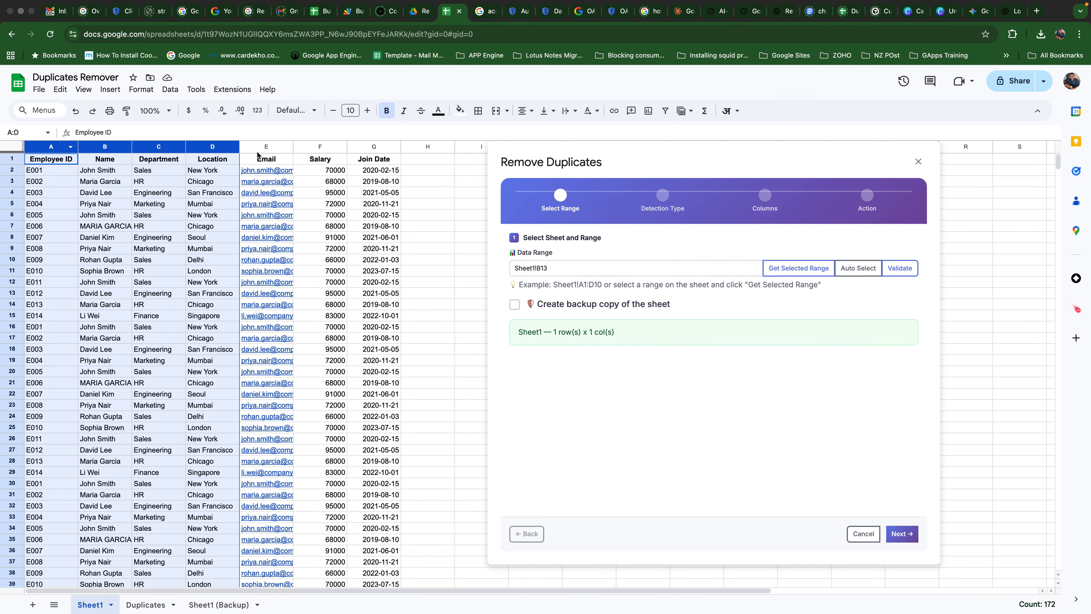
{"action": "left_click", "coordinate": [796, 272]}
- Auto-select the full table Sheet1!A1:G43 as the data range and continue to the detection type
{"action": "left_click", "coordinate": [857, 272]}
{"action": "left_click", "coordinate": [396, 419]}
{"action": "scroll", "coordinate": [399, 423], "scroll_direction": "down", "scroll_amount": 5}
{"action": "scroll", "coordinate": [400, 423], "scroll_direction": "up", "scroll_amount": 5}
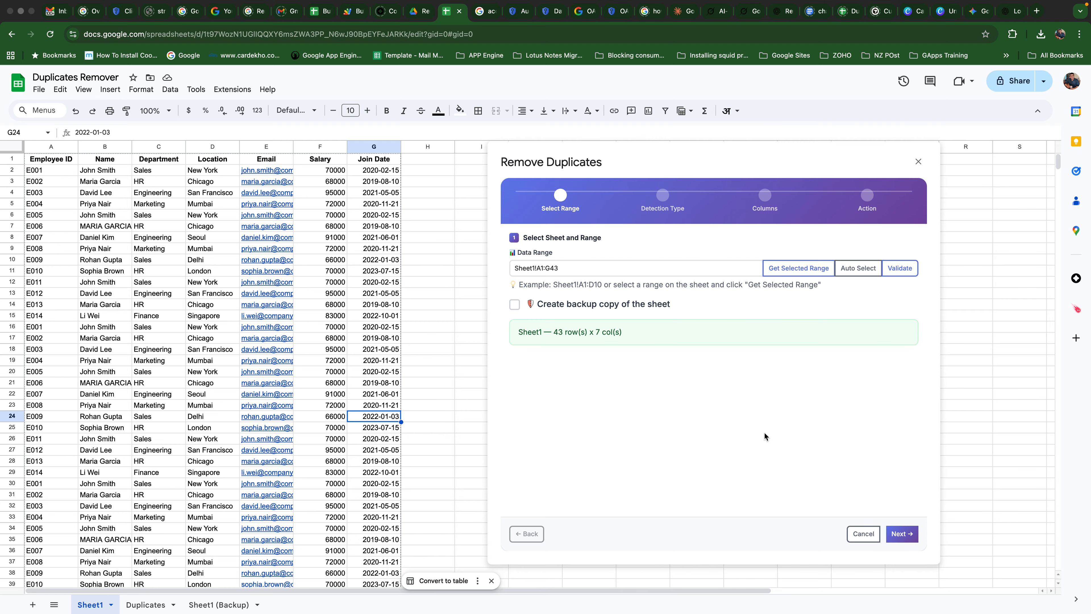
{"action": "left_click", "coordinate": [514, 306]}
{"action": "left_click", "coordinate": [514, 305]}
{"action": "left_click", "coordinate": [902, 533]}
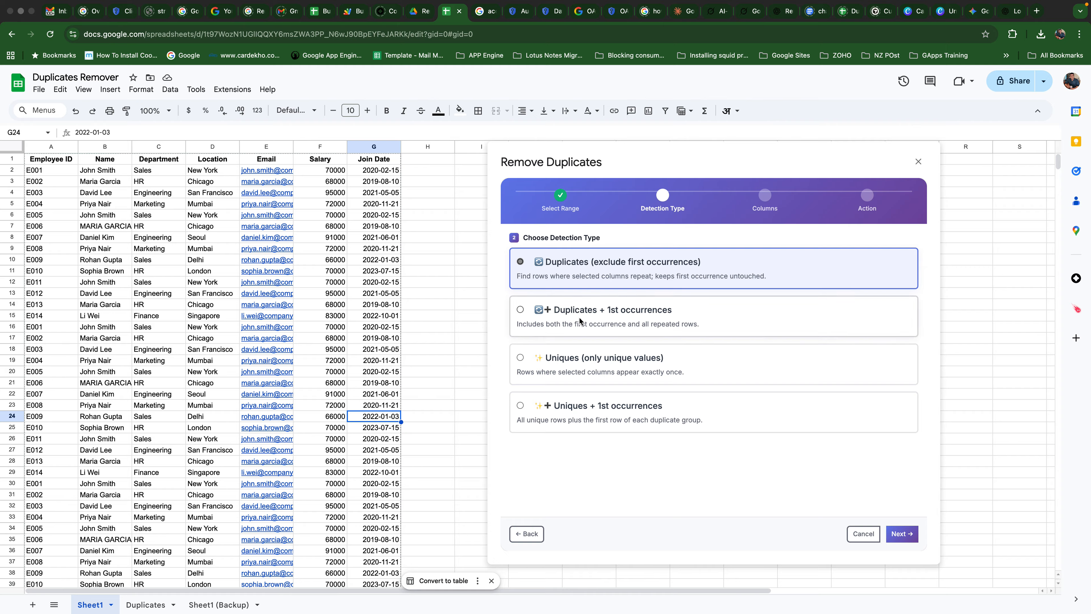
- Try the other detection types, settle on Duplicates (exclude first occurrences), and continue to the column selection
{"action": "left_click", "coordinate": [522, 314]}
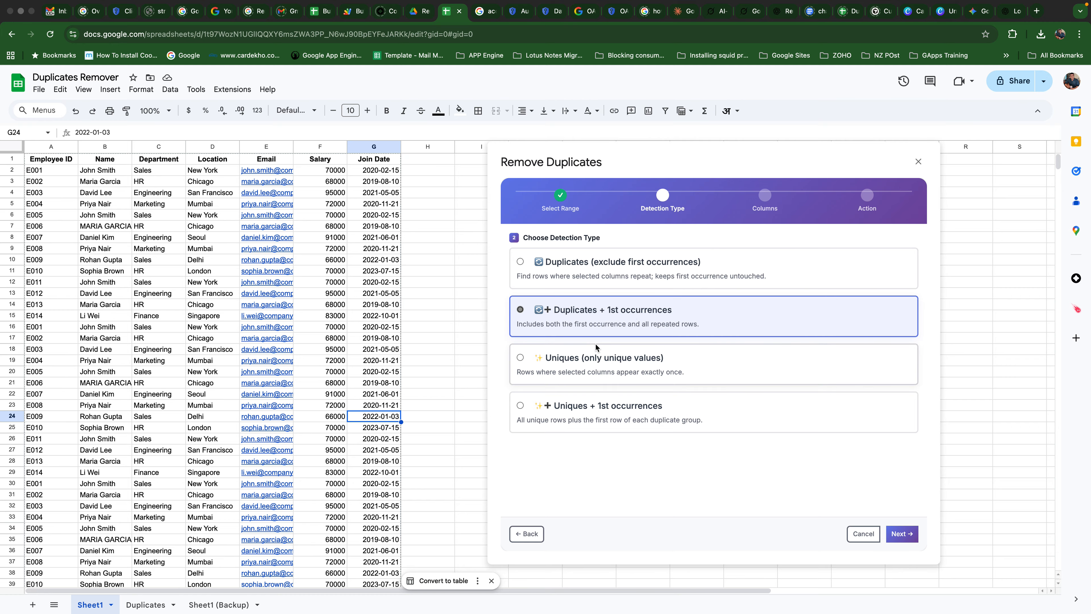
{"action": "left_click", "coordinate": [520, 359]}
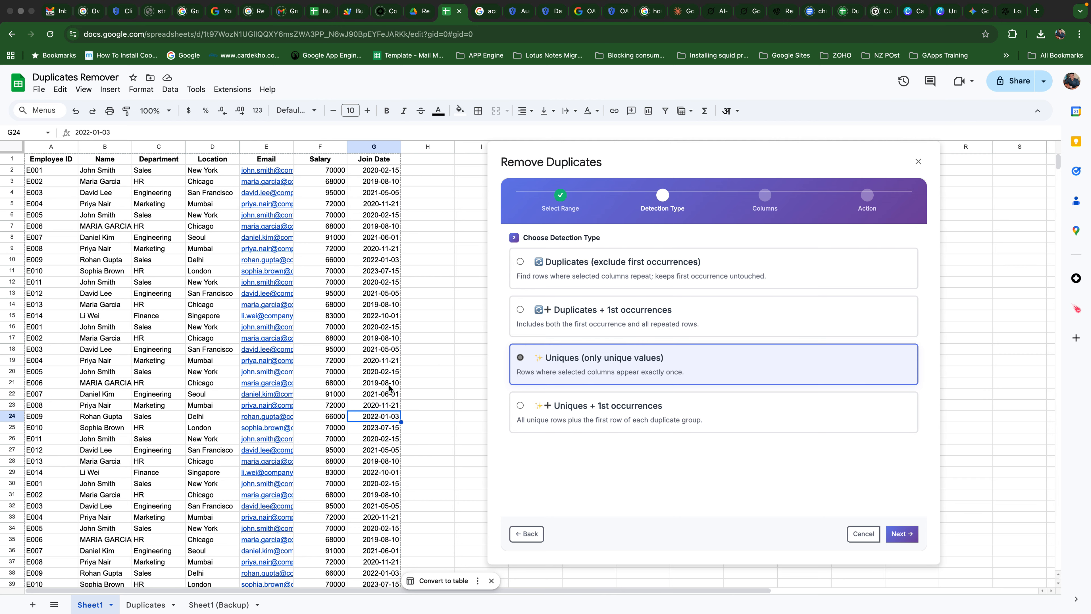
{"action": "left_click", "coordinate": [602, 411]}
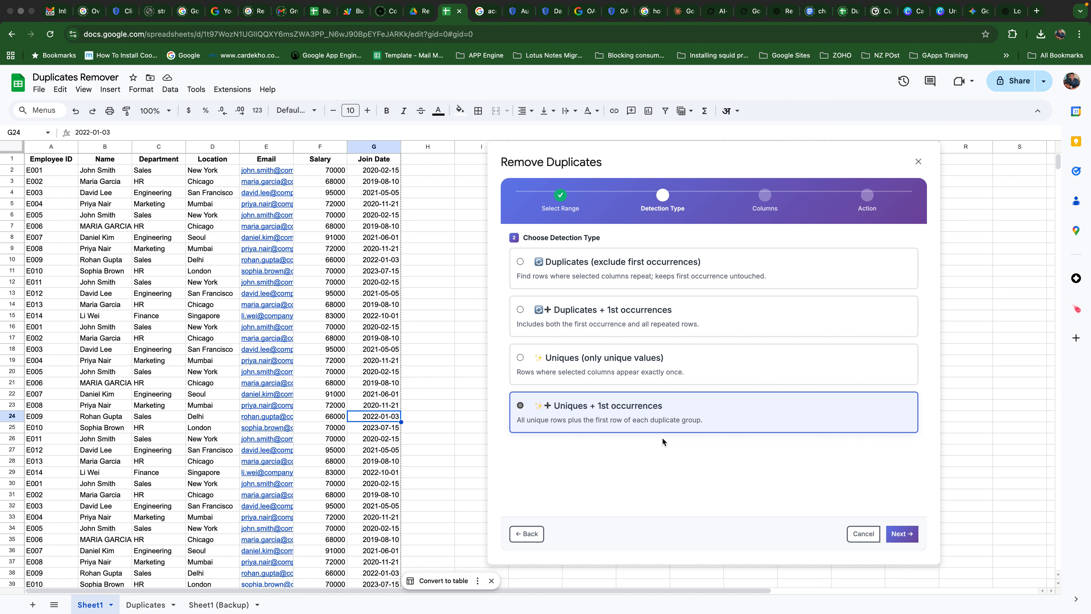
{"action": "left_click", "coordinate": [522, 268]}
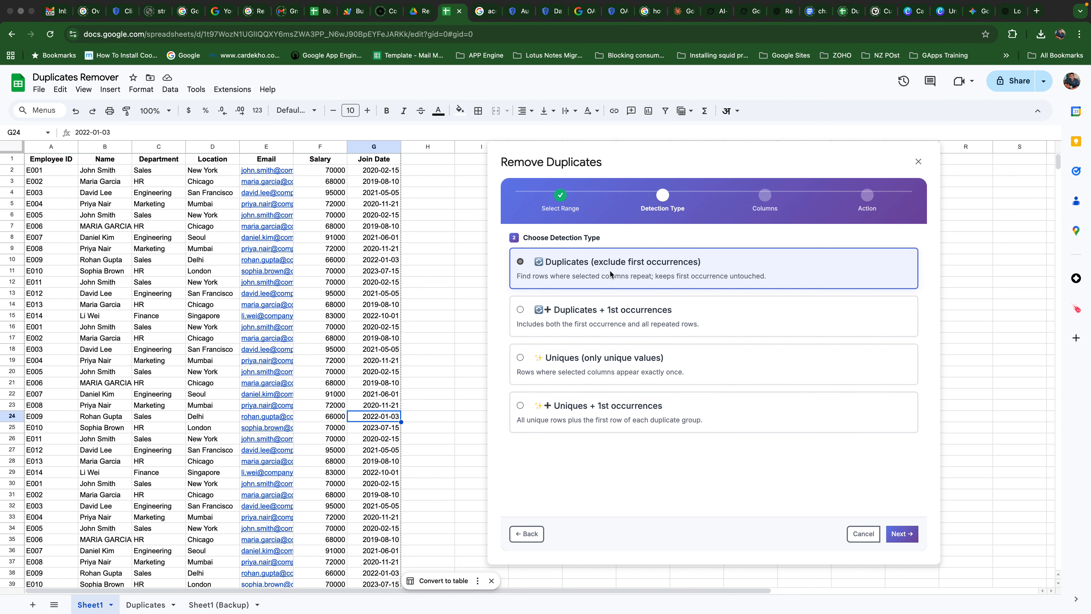
{"action": "left_click", "coordinate": [909, 533]}
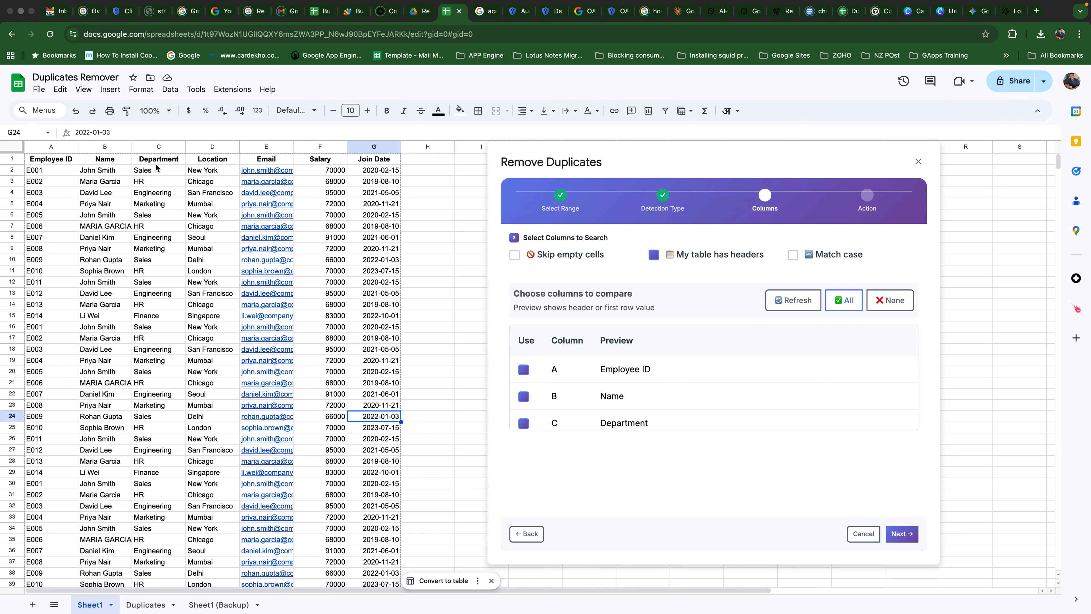
{"action": "left_click", "coordinate": [92, 181]}
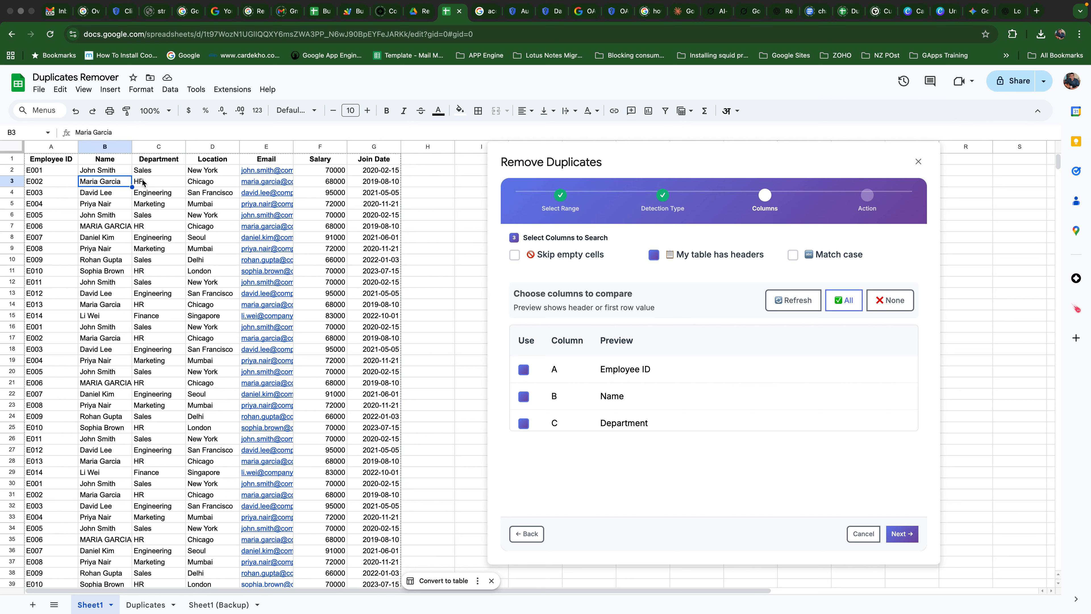
{"action": "left_click", "coordinate": [157, 182]}
{"action": "left_click", "coordinate": [197, 184]}
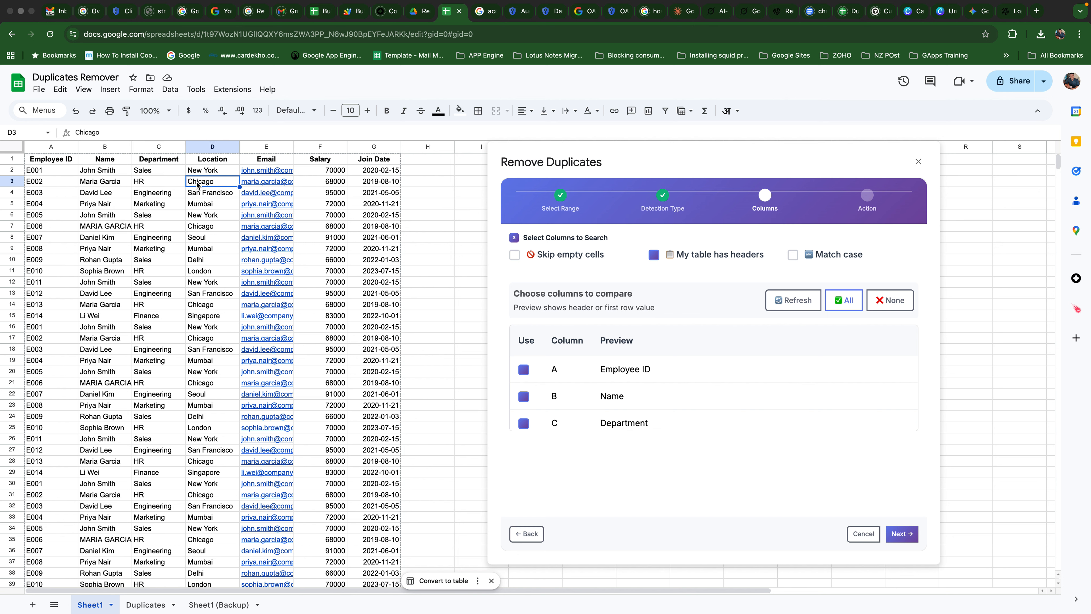
{"action": "left_click", "coordinate": [262, 185]}
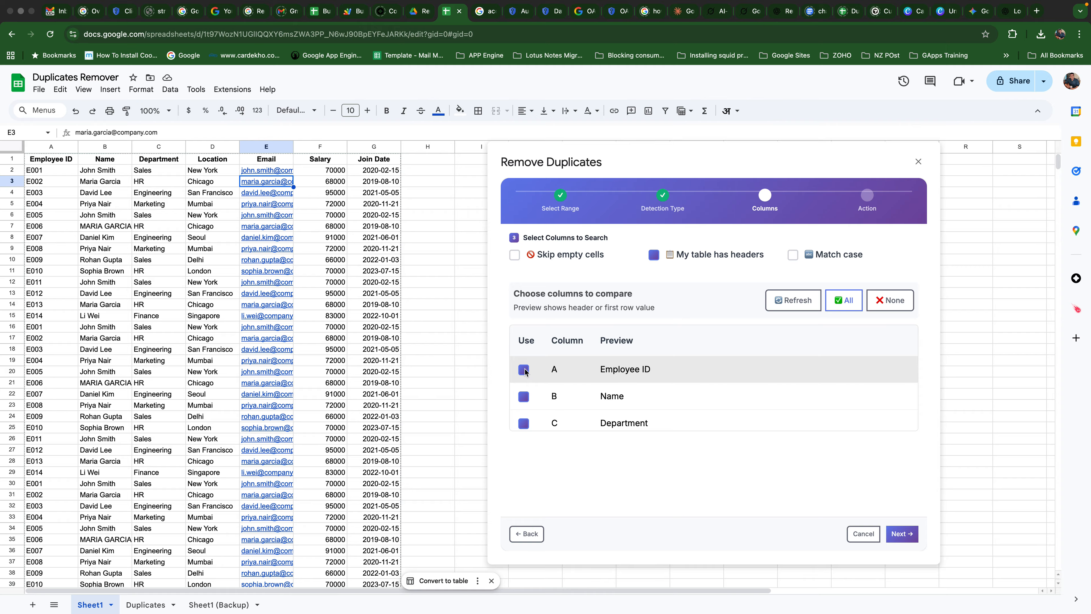
- Clear all compared columns and include only Name, Department, Location and Email in the comparison
{"action": "left_click", "coordinate": [892, 305]}
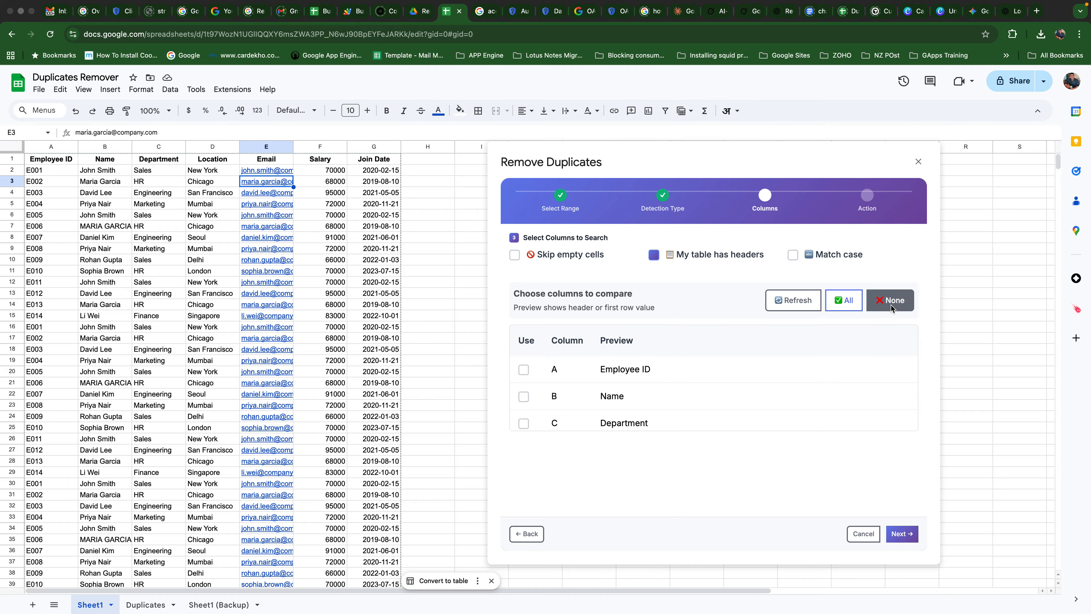
{"action": "left_click", "coordinate": [527, 398]}
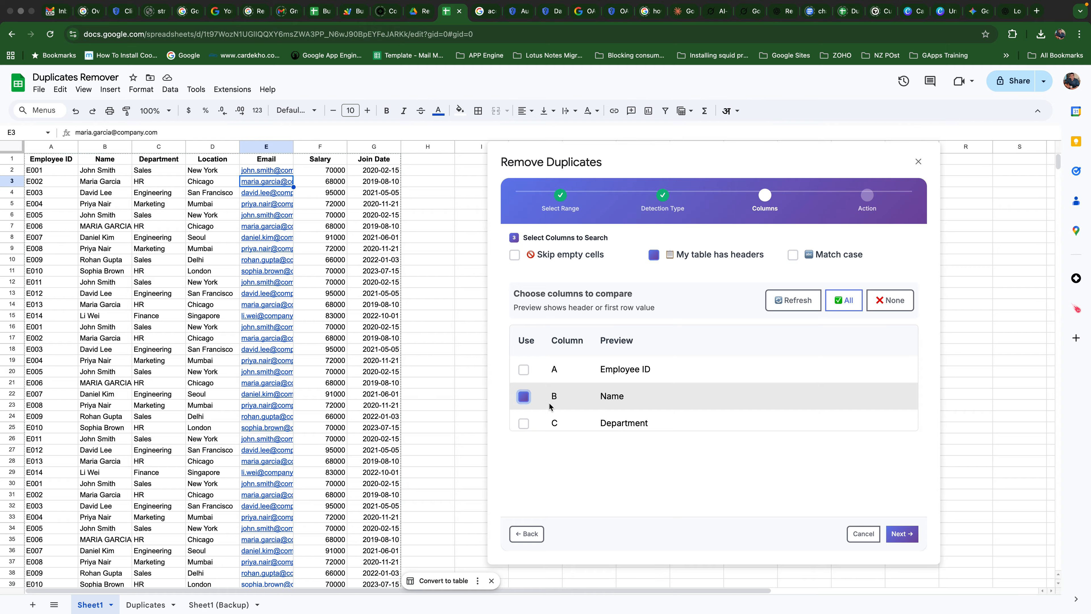
{"action": "scroll", "coordinate": [531, 404], "scroll_direction": "down", "scroll_amount": 2}
{"action": "left_click", "coordinate": [523, 389]}
{"action": "scroll", "coordinate": [545, 411], "scroll_direction": "down", "scroll_amount": 2}
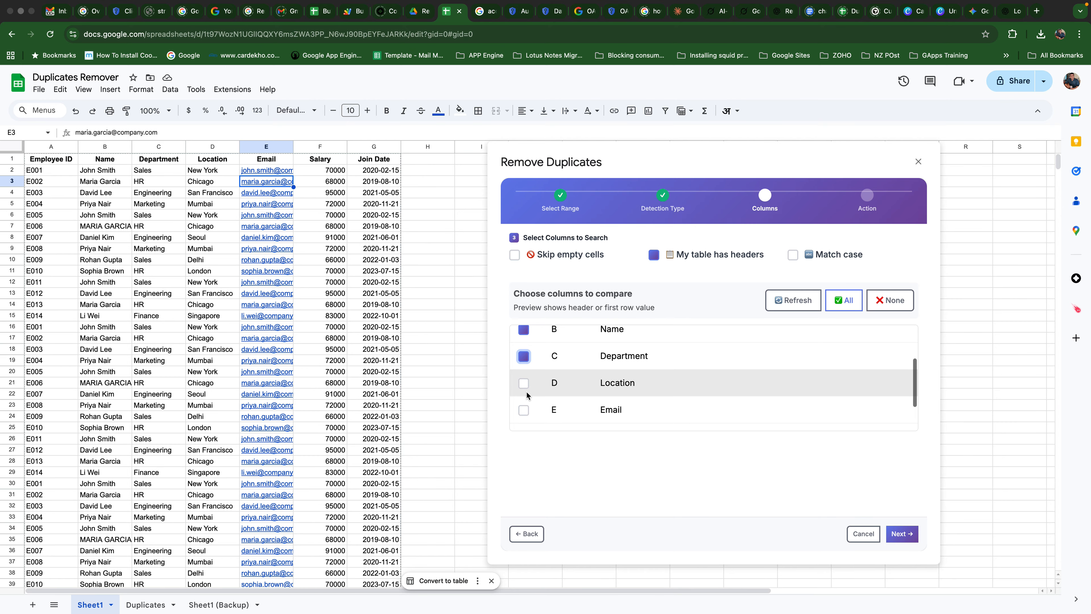
{"action": "left_click", "coordinate": [523, 383]}
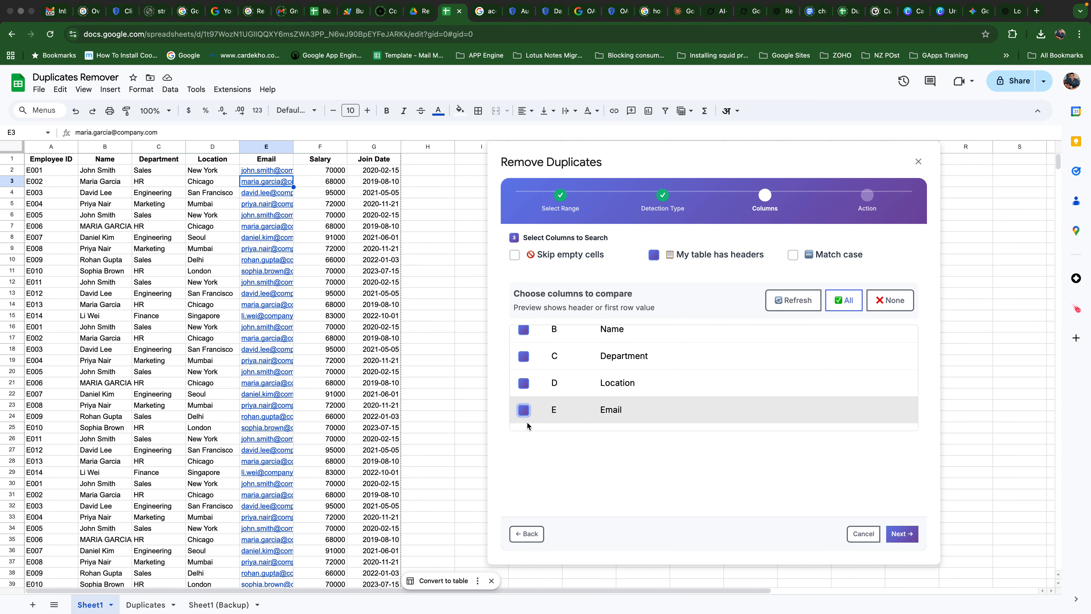
- Enable skipping empty cells, check the chosen comparison columns, and continue to the action choice
{"action": "left_click", "coordinate": [514, 255]}
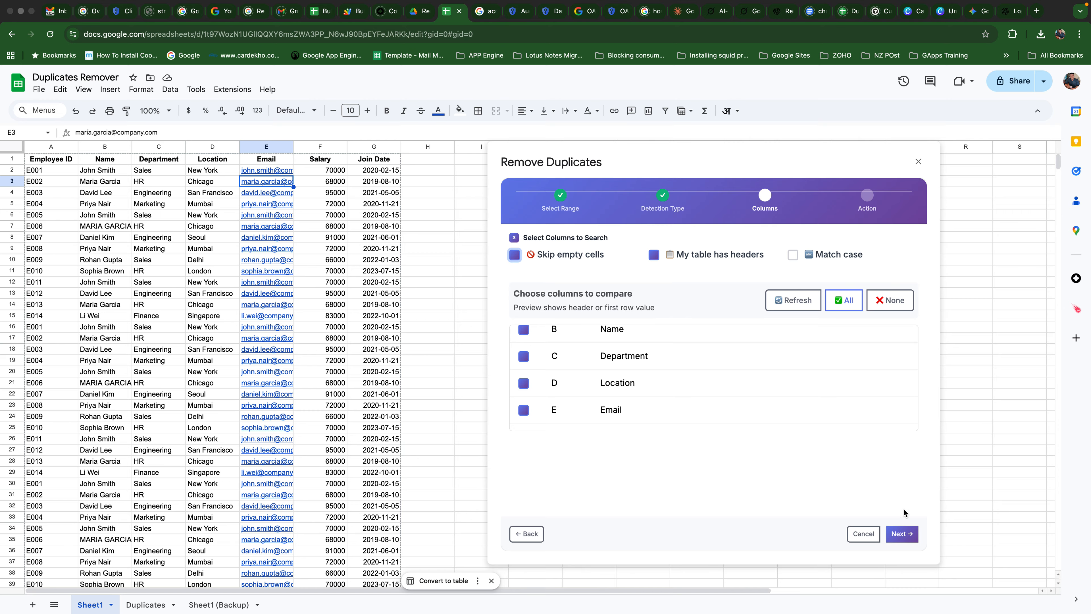
{"action": "scroll", "coordinate": [712, 393], "scroll_direction": "down", "scroll_amount": 2}
{"action": "scroll", "coordinate": [712, 392], "scroll_direction": "up", "scroll_amount": 3}
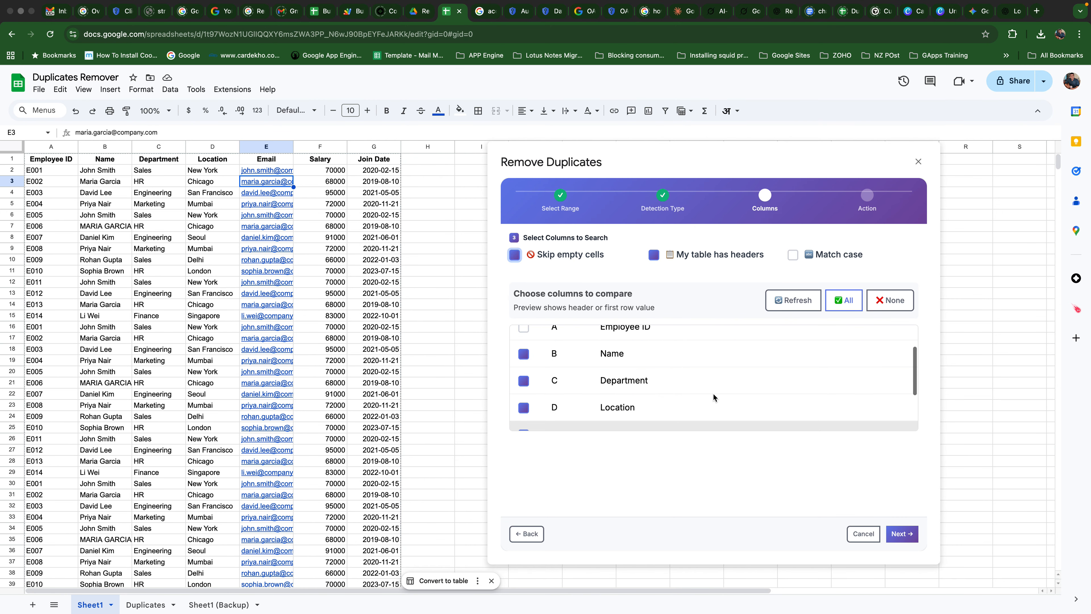
{"action": "scroll", "coordinate": [713, 393], "scroll_direction": "down", "scroll_amount": 3}
{"action": "scroll", "coordinate": [713, 394], "scroll_direction": "up", "scroll_amount": 3}
{"action": "scroll", "coordinate": [657, 370], "scroll_direction": "down", "scroll_amount": 2}
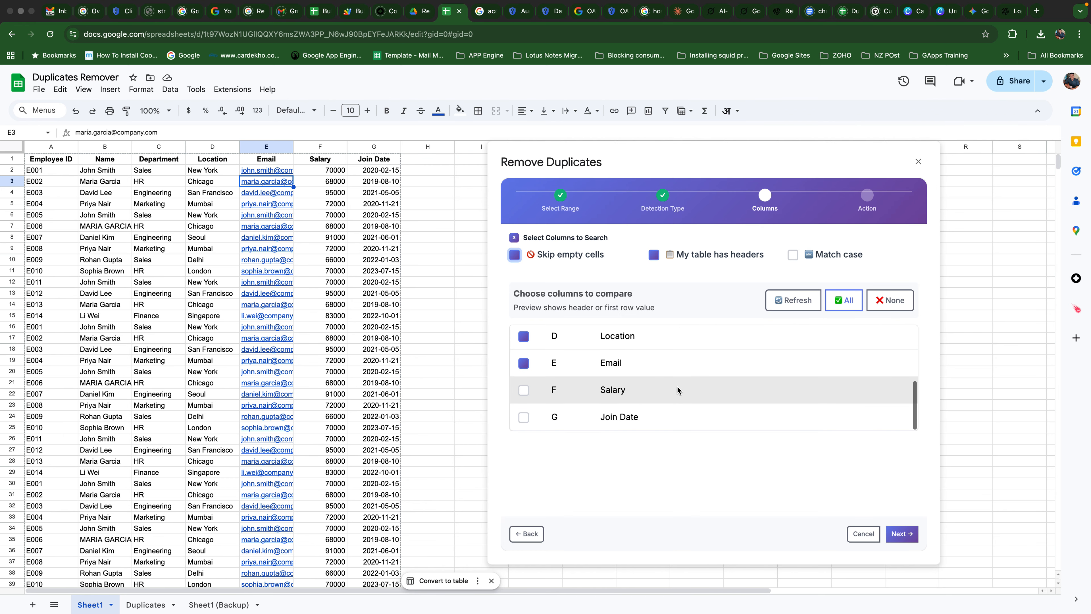
{"action": "left_click", "coordinate": [900, 532]}
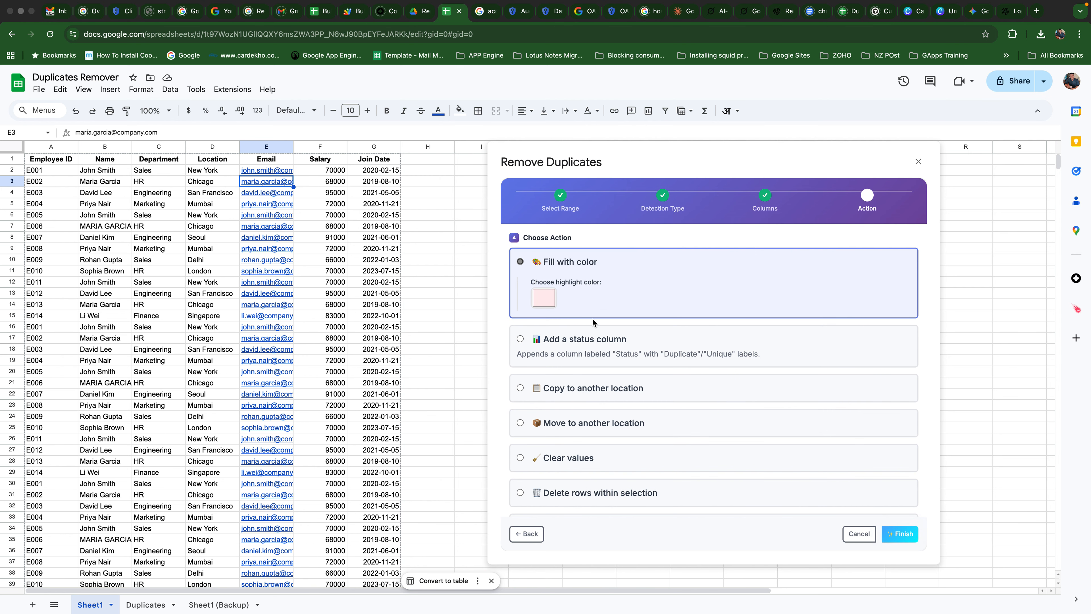
- Try the highlight color, status column and Copy to another location options for handling the duplicates
{"action": "left_click", "coordinate": [545, 298]}
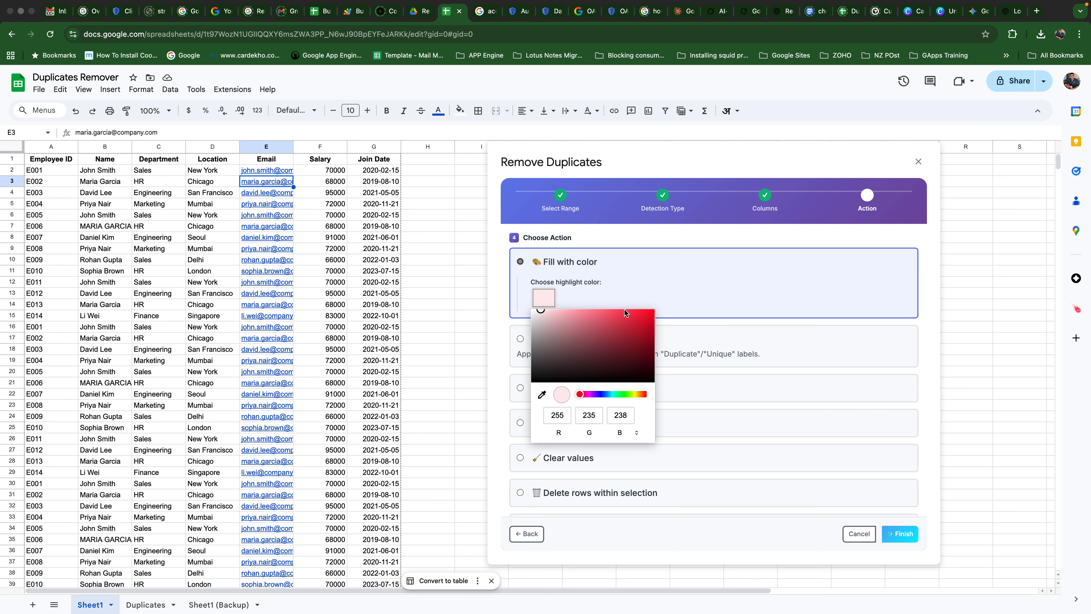
{"action": "left_click", "coordinate": [659, 294]}
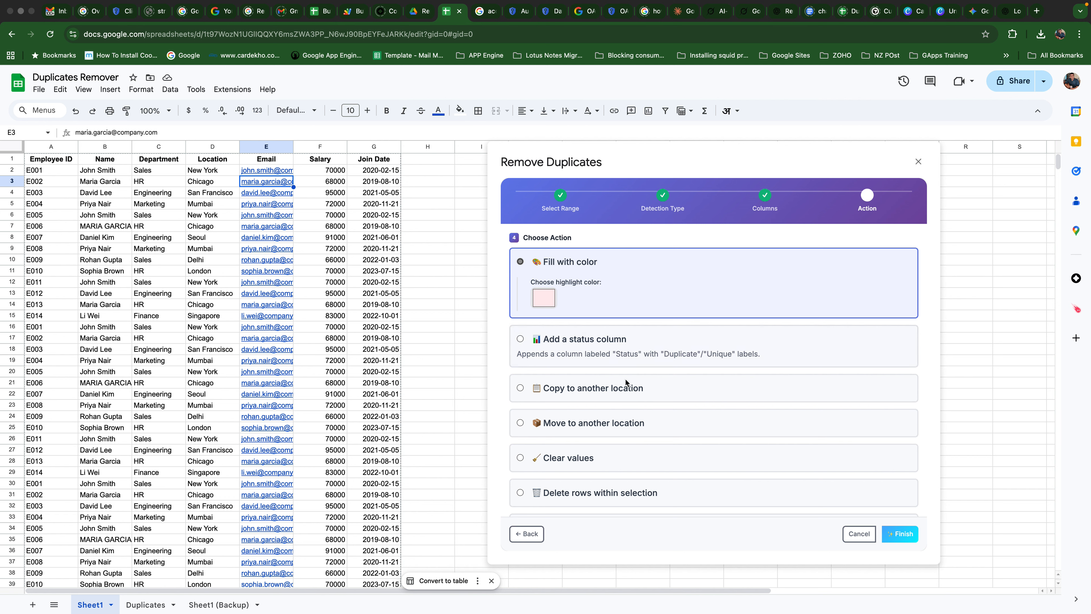
{"action": "left_click", "coordinate": [519, 340]}
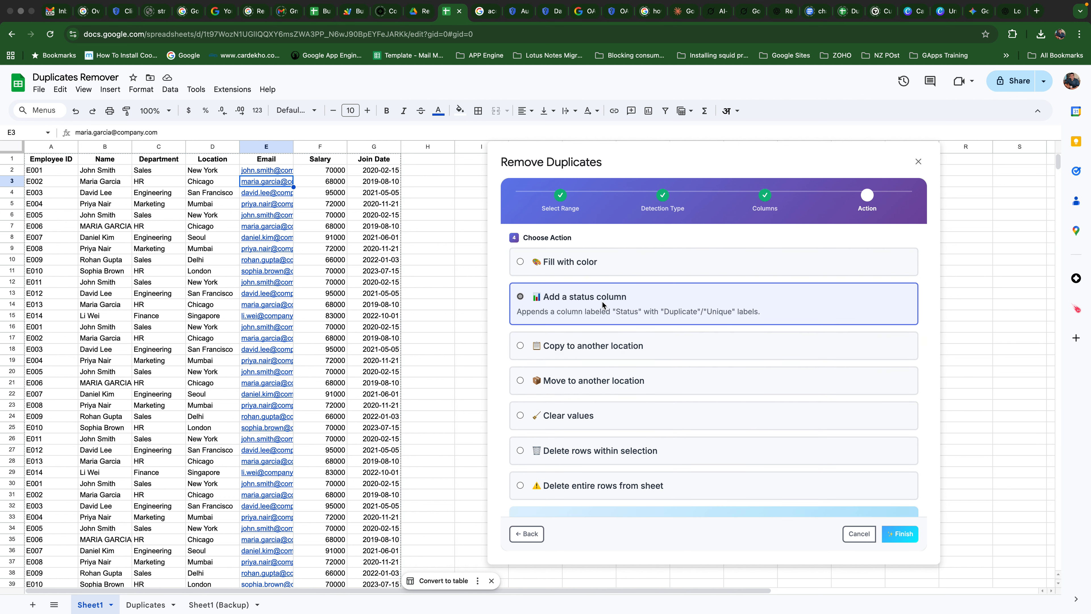
{"action": "left_click", "coordinate": [521, 346]}
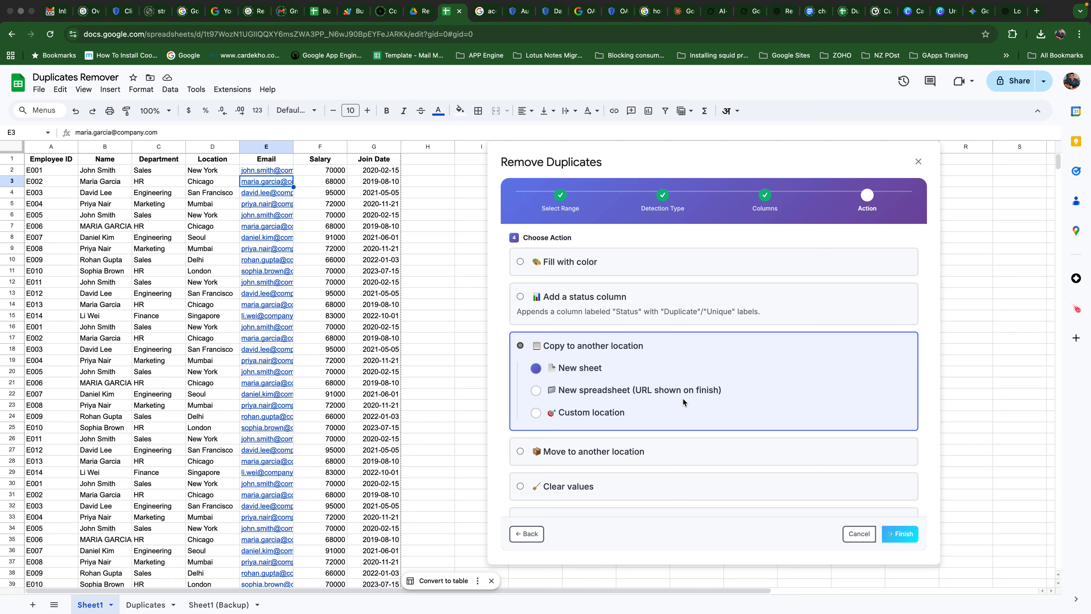
- Choose Move to another location as the action and review its destinations and the remaining clear and delete options
{"action": "left_click", "coordinate": [523, 453]}
{"action": "scroll", "coordinate": [621, 486], "scroll_direction": "down", "scroll_amount": 2}
{"action": "scroll", "coordinate": [605, 361], "scroll_direction": "up", "scroll_amount": 1}
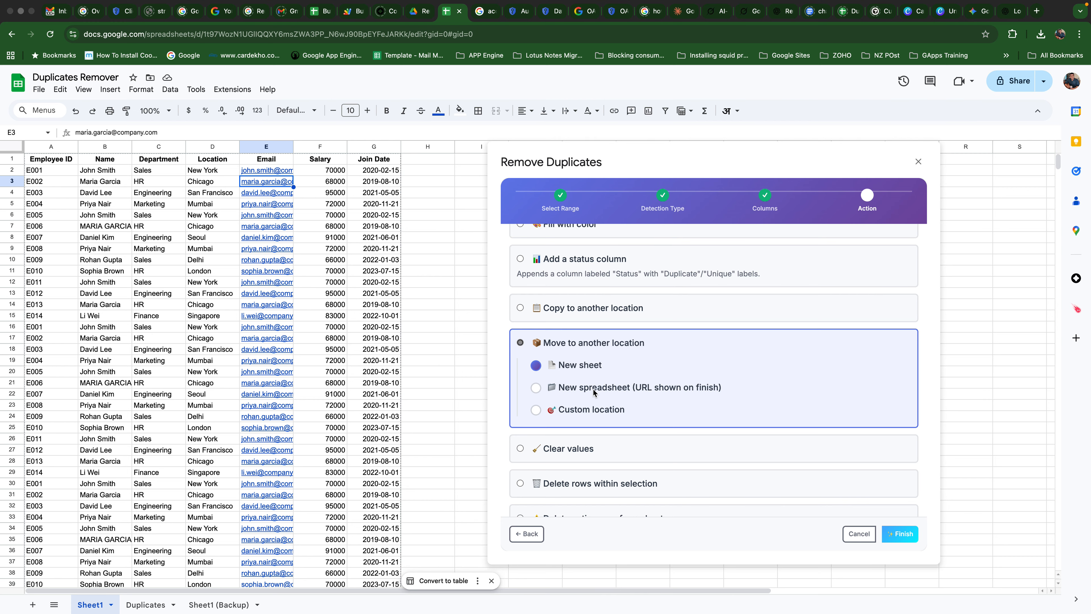
{"action": "scroll", "coordinate": [601, 427], "scroll_direction": "down", "scroll_amount": 1}
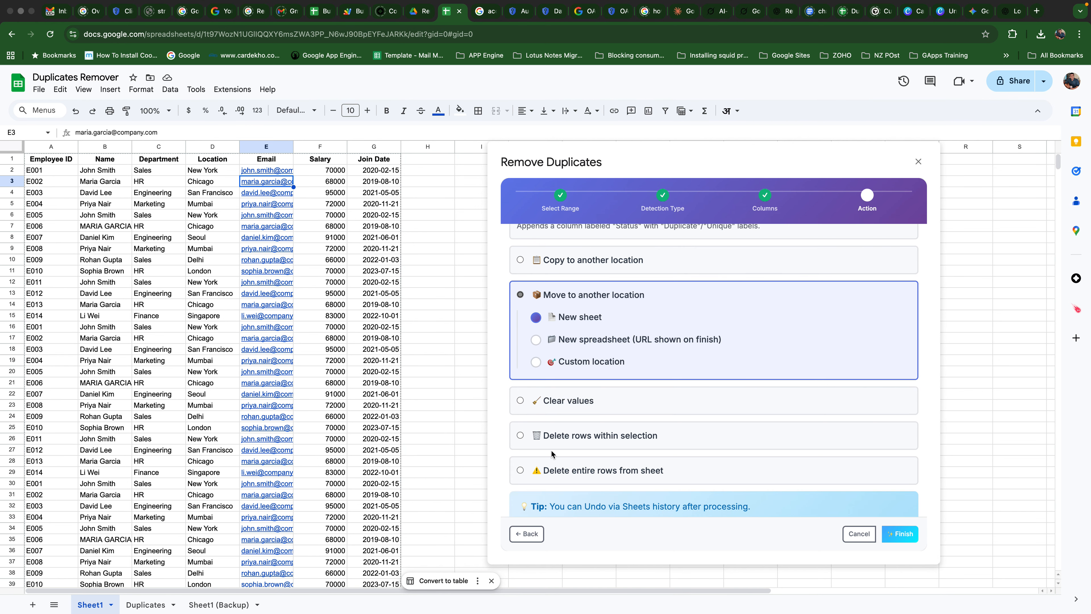
{"action": "scroll", "coordinate": [520, 400], "scroll_direction": "down", "scroll_amount": 1}
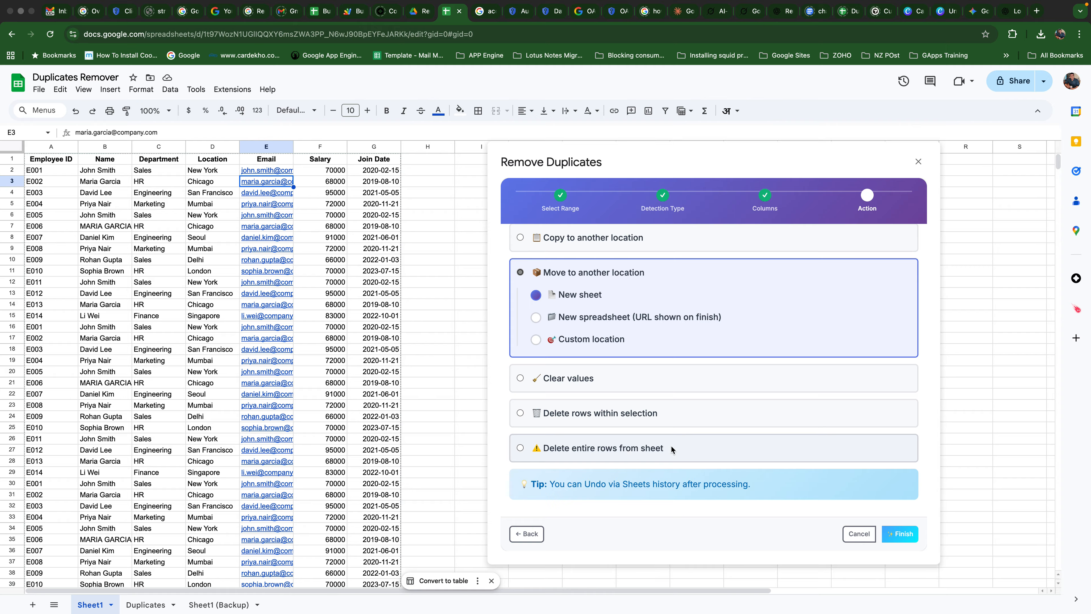
{"action": "scroll", "coordinate": [670, 446], "scroll_direction": "up", "scroll_amount": 3}
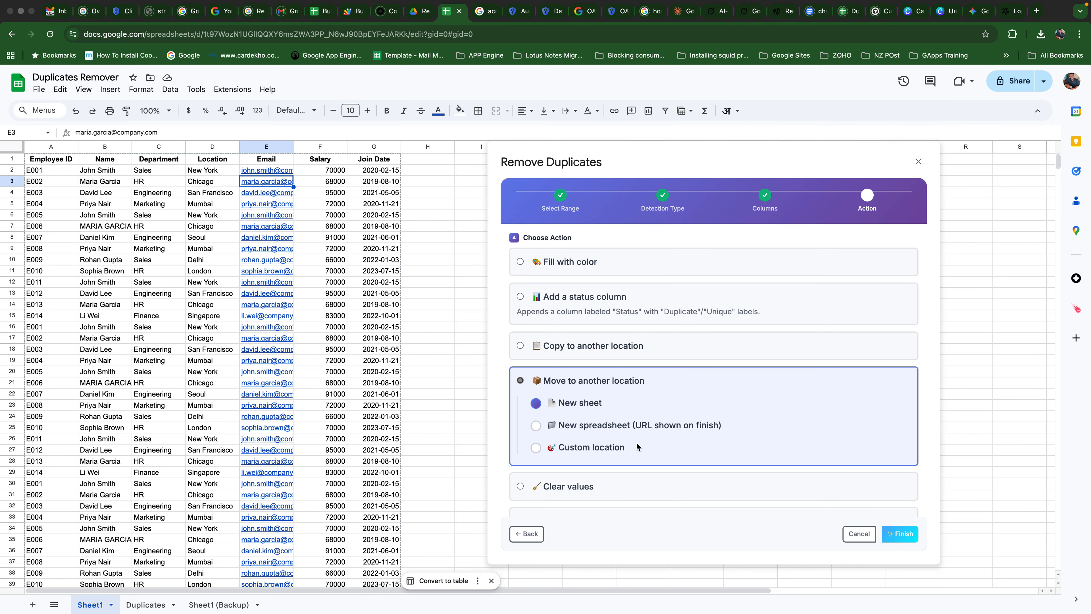
- Choose Add a status column as the duplicate action and run it on Sheet1
{"action": "left_click", "coordinate": [521, 298]}
{"action": "scroll", "coordinate": [730, 378], "scroll_direction": "down", "scroll_amount": 2}
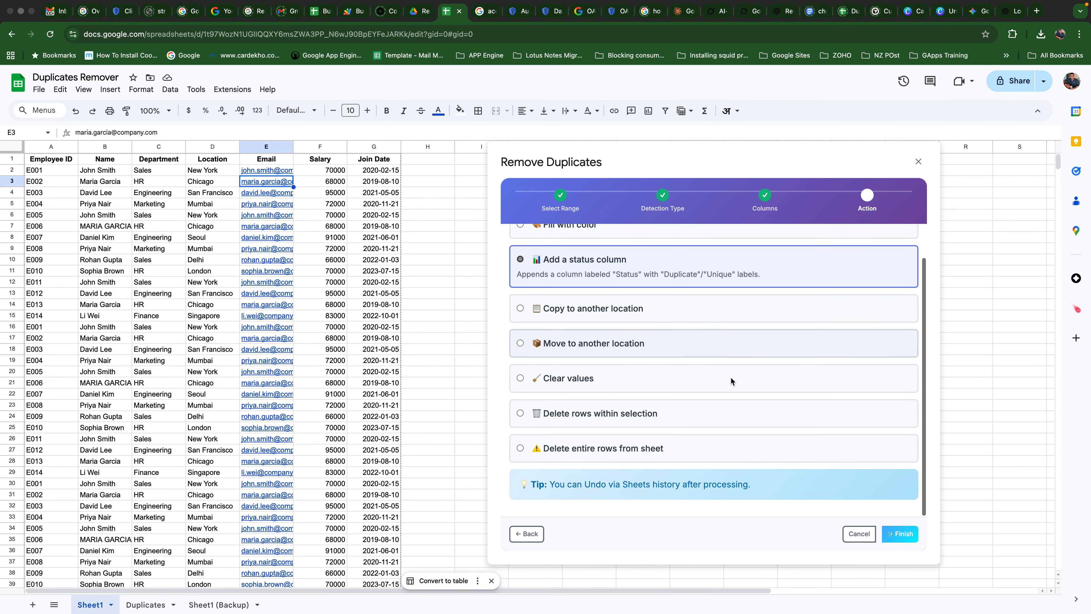
{"action": "left_click", "coordinate": [905, 532]}
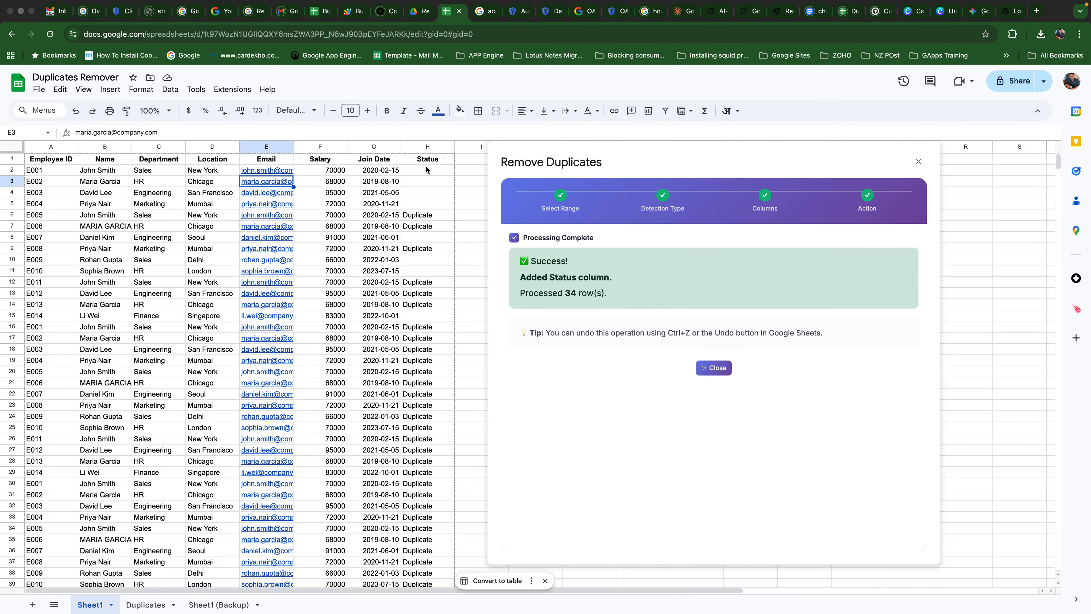
- Examine the new Status column in Sheet1 to see which employee rows are labelled as duplicates
{"action": "left_click", "coordinate": [422, 217]}
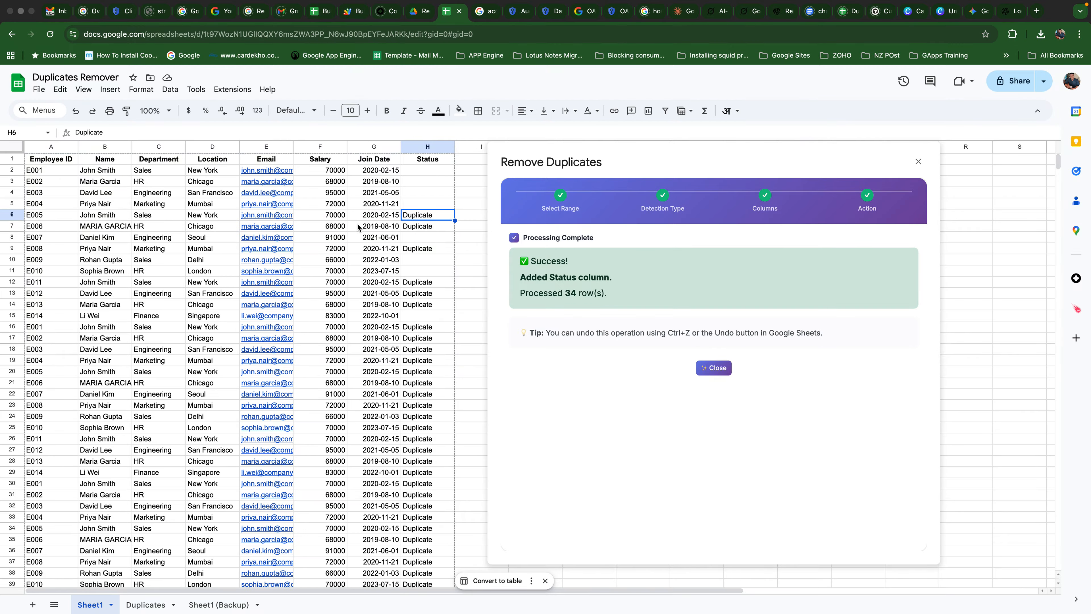
{"action": "left_click", "coordinate": [411, 229]}
{"action": "left_click", "coordinate": [416, 259]}
{"action": "left_click", "coordinate": [424, 319]}
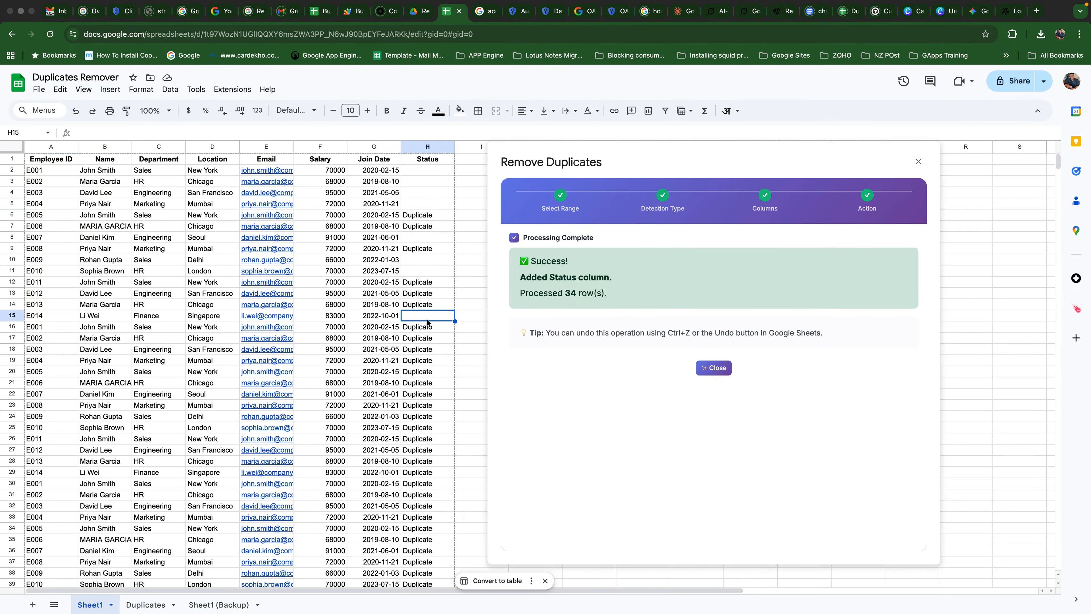
{"action": "scroll", "coordinate": [450, 333], "scroll_direction": "down", "scroll_amount": 3}
{"action": "left_click", "coordinate": [436, 335]}
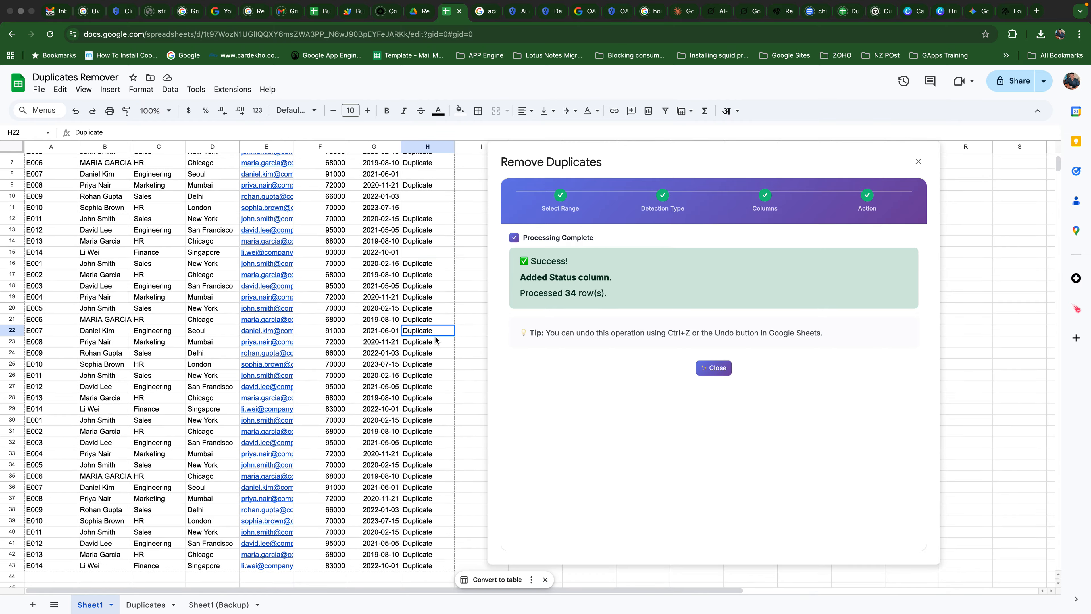
{"action": "scroll", "coordinate": [435, 340], "scroll_direction": "up", "scroll_amount": 3}
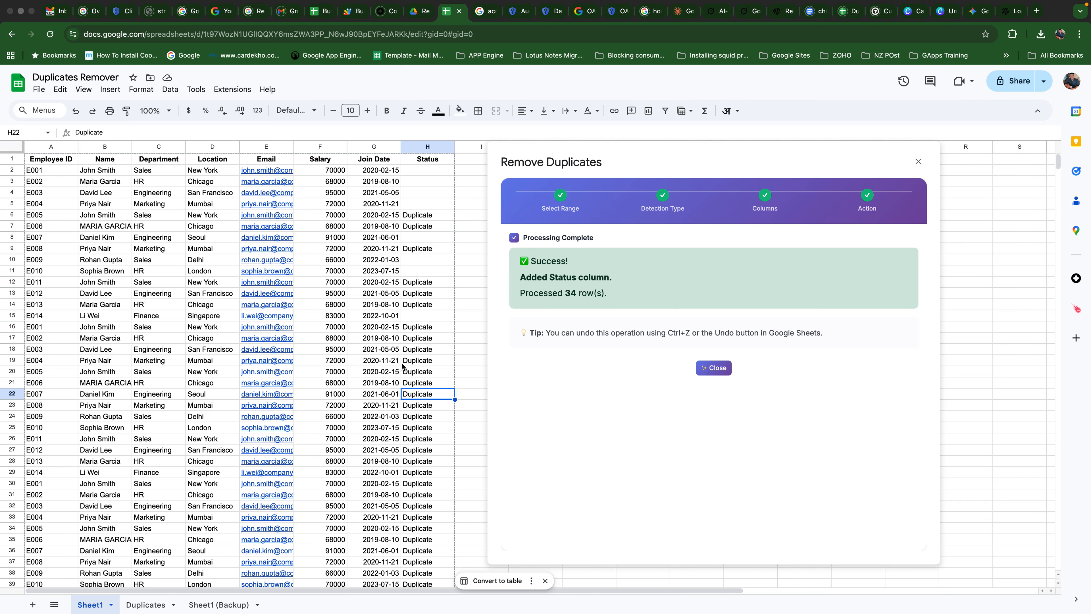
{"action": "scroll", "coordinate": [430, 366], "scroll_direction": "down", "scroll_amount": 10}
{"action": "scroll", "coordinate": [429, 365], "scroll_direction": "up", "scroll_amount": 10}
- Return to the action choice and run Copy to another location with New spreadsheet as the destination
{"action": "left_click", "coordinate": [765, 198]}
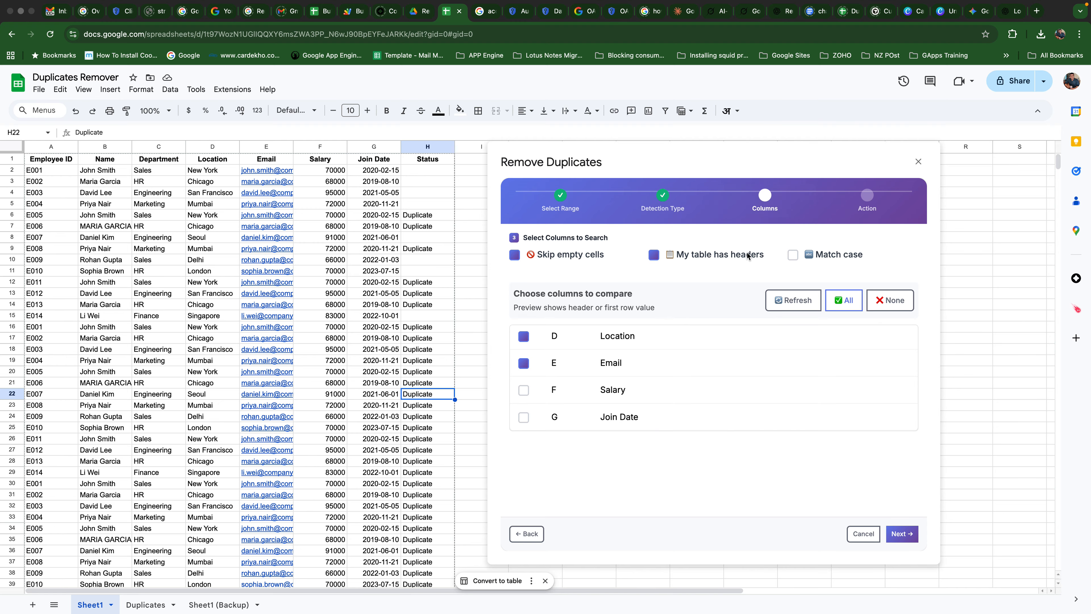
{"action": "left_click", "coordinate": [868, 199]}
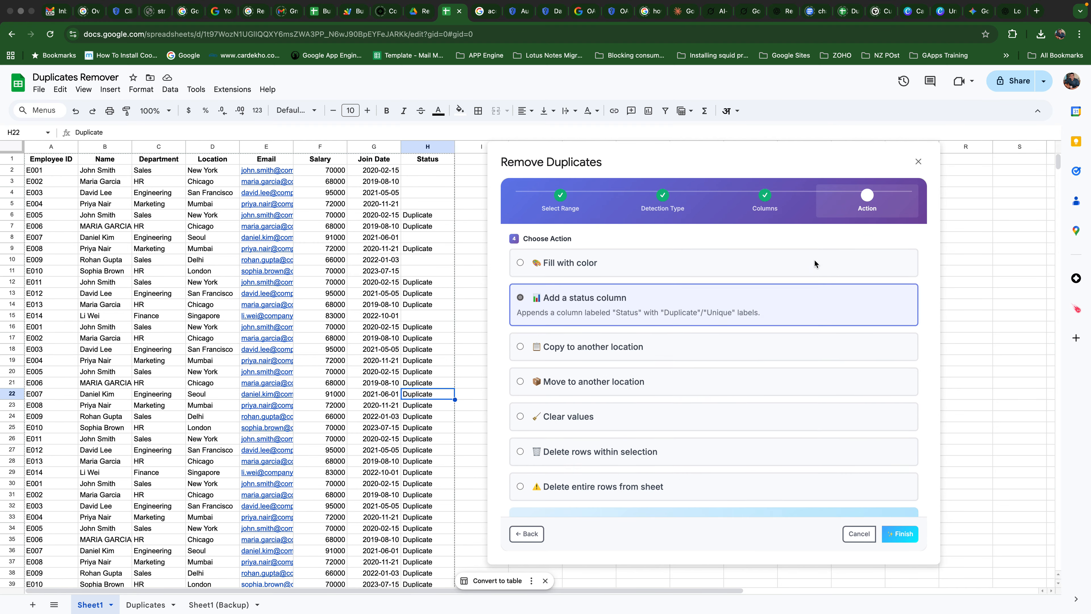
{"action": "left_click", "coordinate": [520, 347]}
{"action": "left_click", "coordinate": [534, 391]}
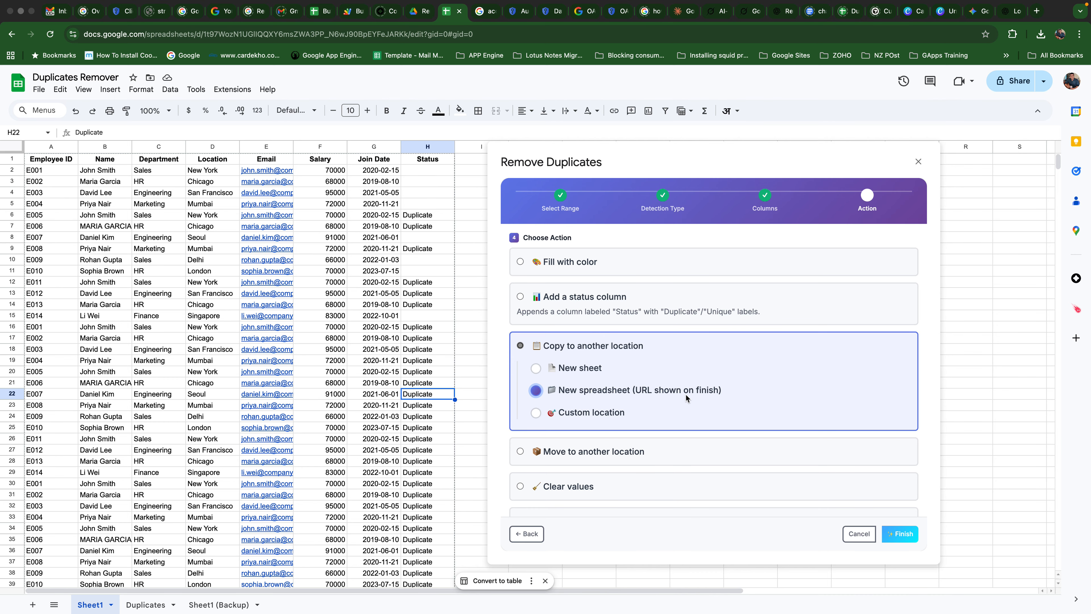
{"action": "left_click", "coordinate": [902, 539]}
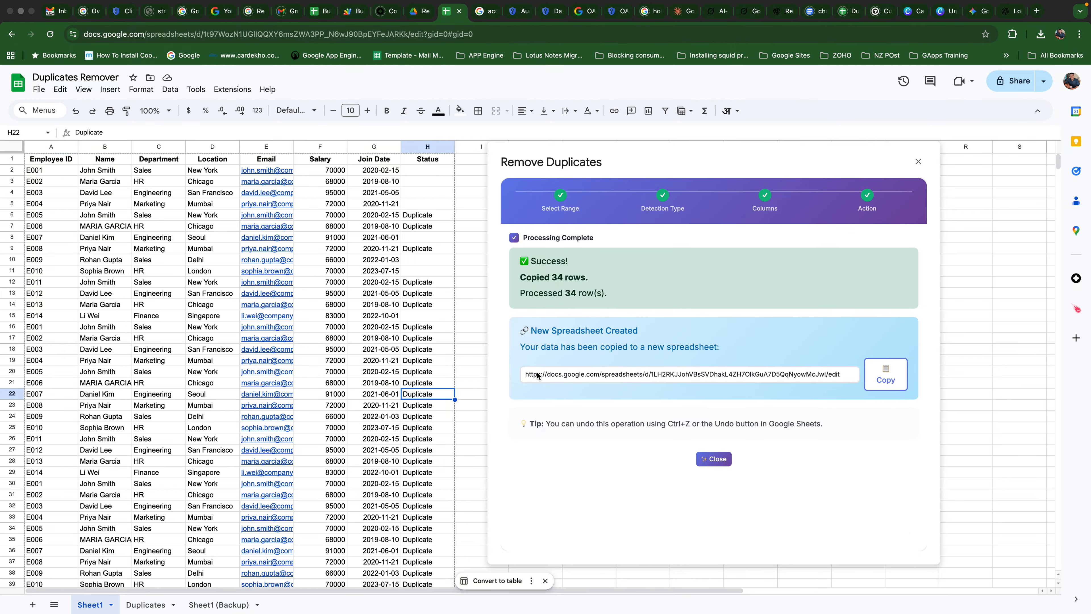
- Copy the new spreadsheet's URL and open it in the empty browser tab to view the copied rows
{"action": "left_click", "coordinate": [885, 378]}
{"action": "left_click", "coordinate": [1036, 10]}
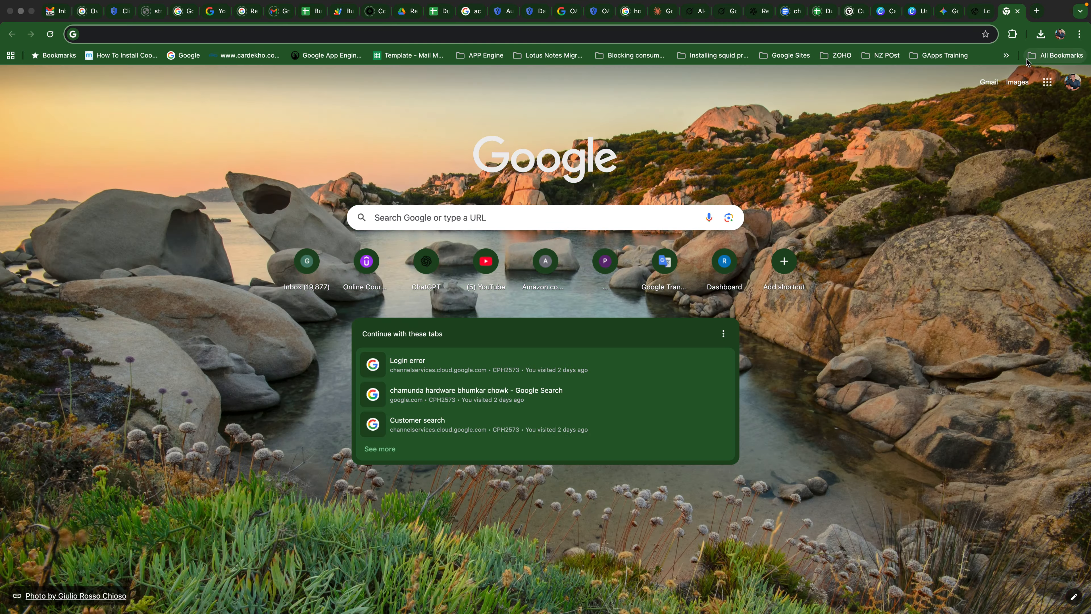
{"action": "key", "text": "super+v"}
{"action": "key", "text": "Return"}
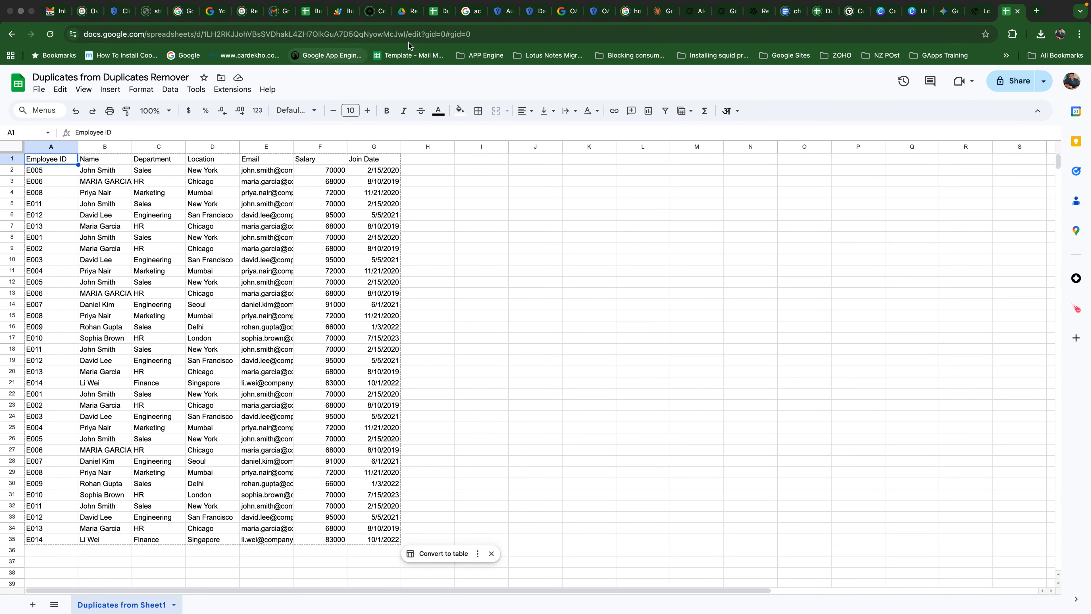
- Return to the Duplicates Remover spreadsheet and set the detection type to Uniques (only unique values)
{"action": "left_click", "coordinate": [438, 11]}
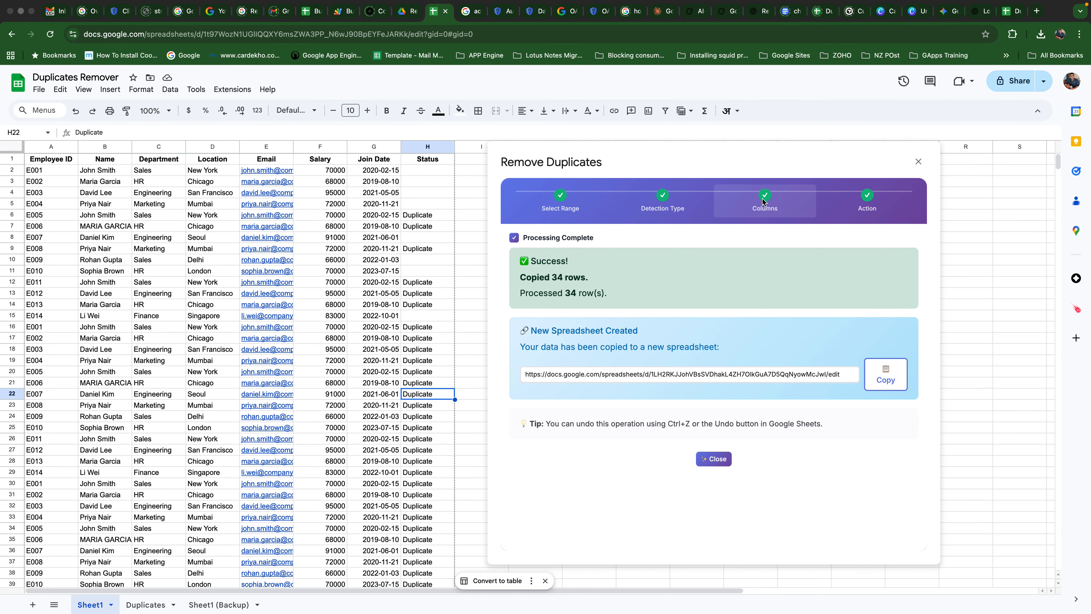
{"action": "left_click", "coordinate": [739, 211]}
{"action": "left_click", "coordinate": [663, 206]}
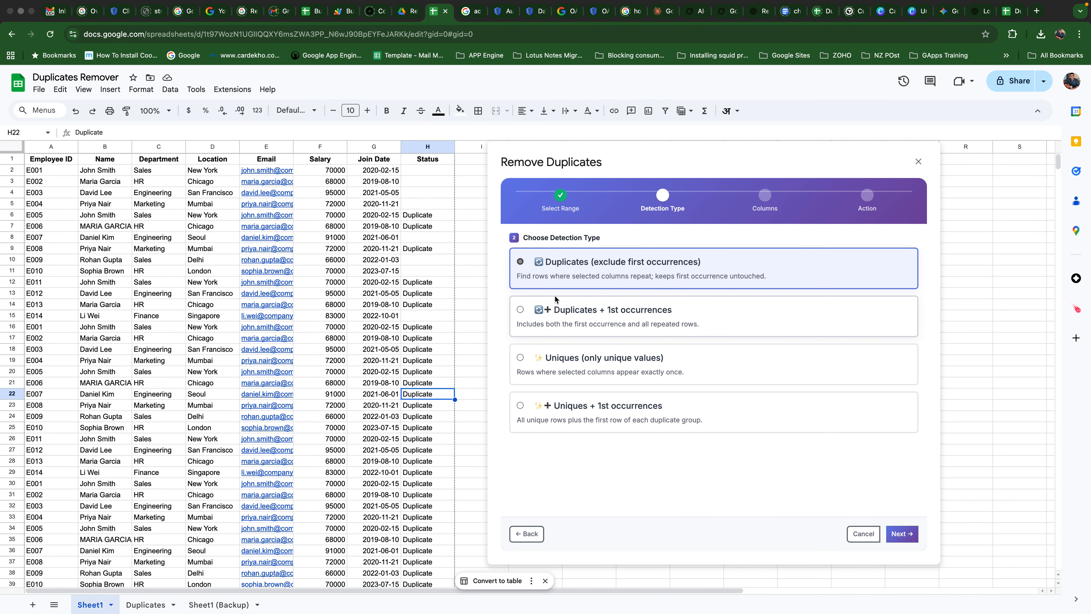
{"action": "left_click", "coordinate": [521, 359]}
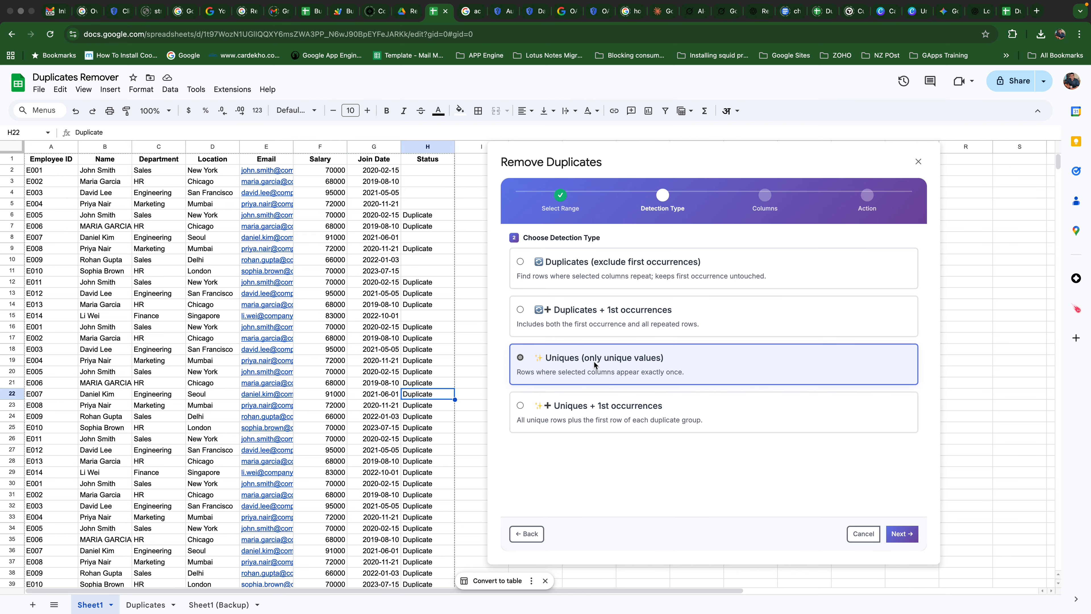
- Replace the employee name in cell B7 of Sheet1 with a different first name
{"action": "left_click", "coordinate": [390, 274]}
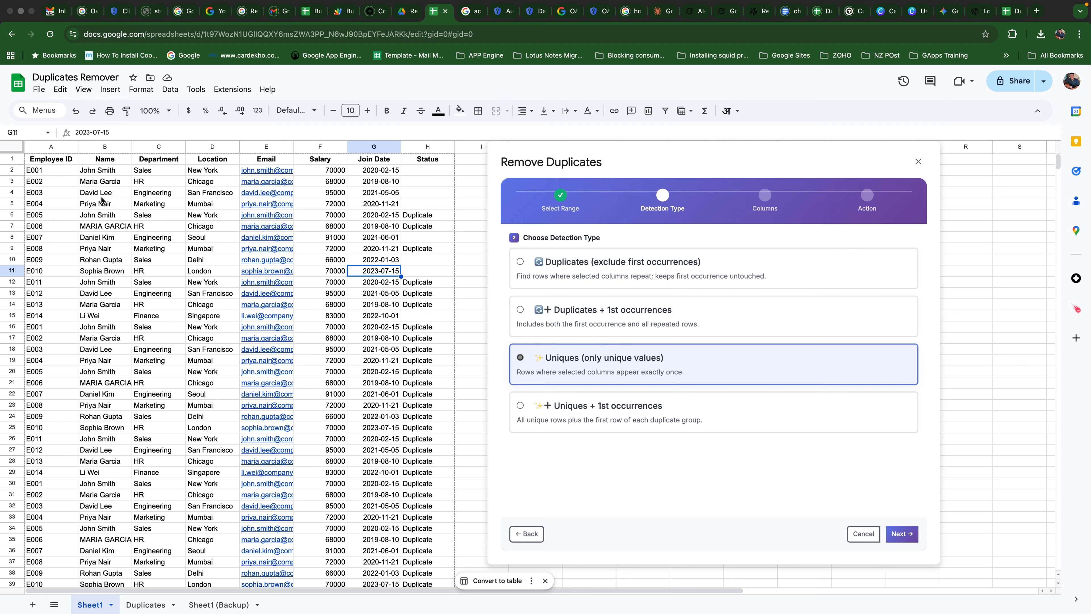
{"action": "left_click", "coordinate": [119, 228]}
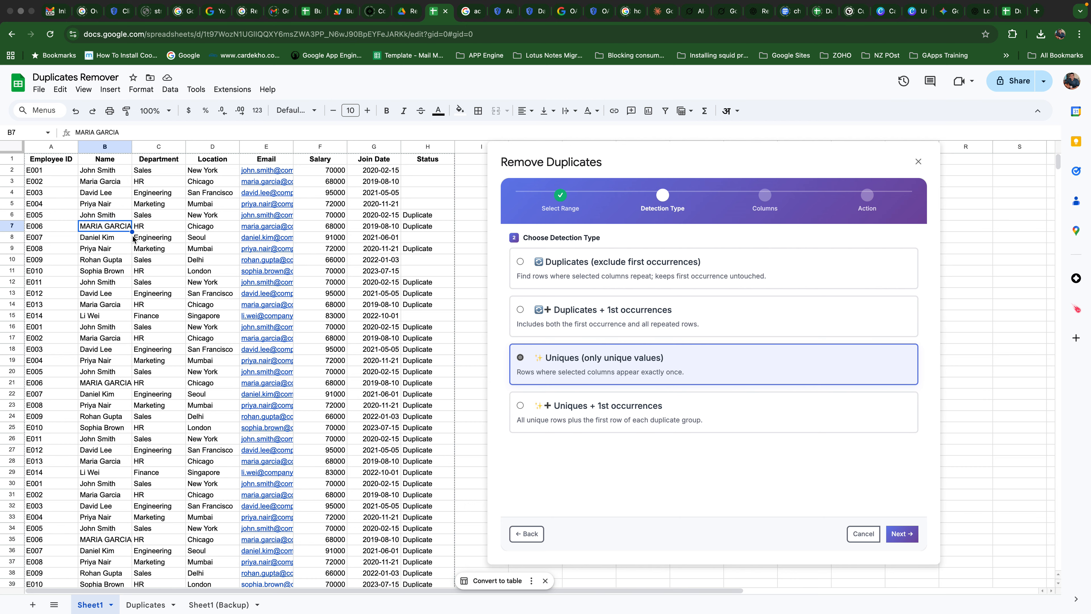
{"action": "type", "text": "Ashish"}
{"action": "key", "text": "Return"}
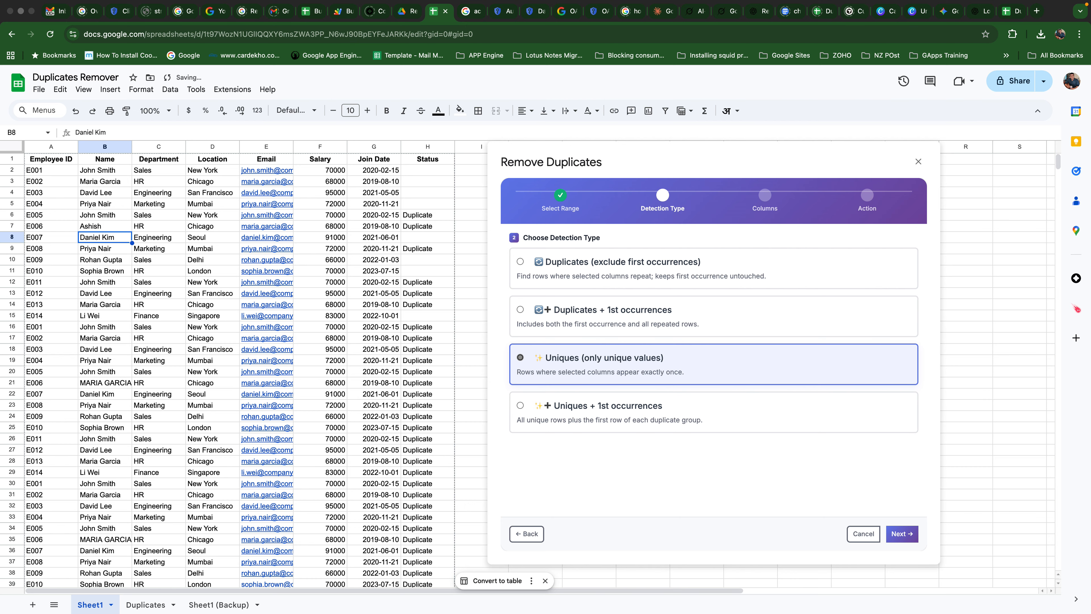
- Shorten the employee name in cell B9 to the first name only
{"action": "key", "text": "Up"}
{"action": "key", "text": "Down"}
{"action": "key", "text": "Down"}
{"action": "type", "text": "Priya Nair"}
{"action": "key", "text": "Return"}
{"action": "key", "text": "Up"}
{"action": "key", "text": "Return"}
{"action": "key", "text": "BackSpace"}
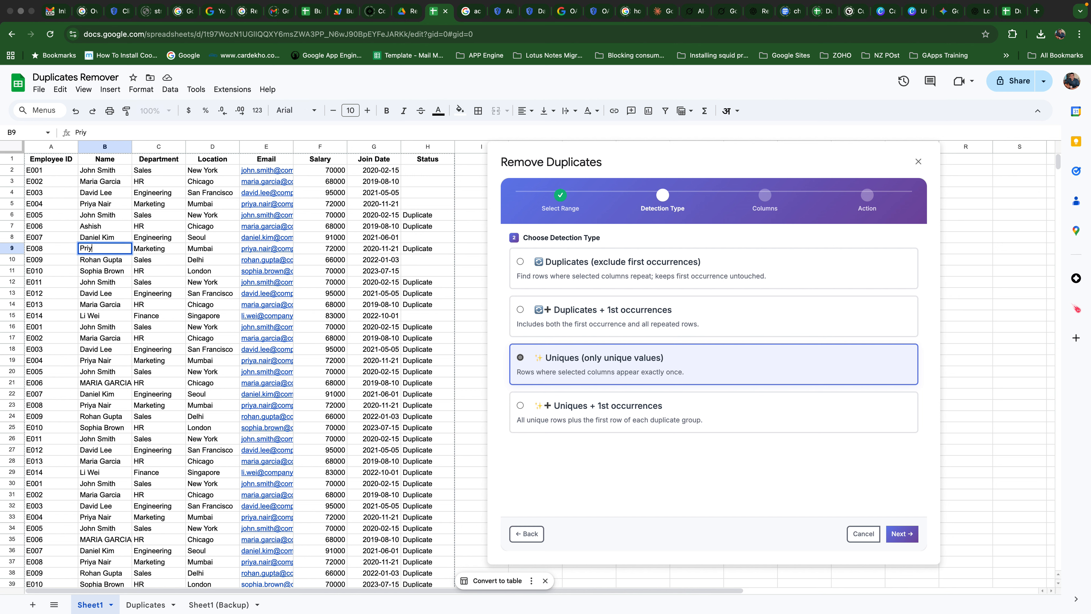
{"action": "key", "text": "BackSpace"}
{"action": "key", "text": "Return"}
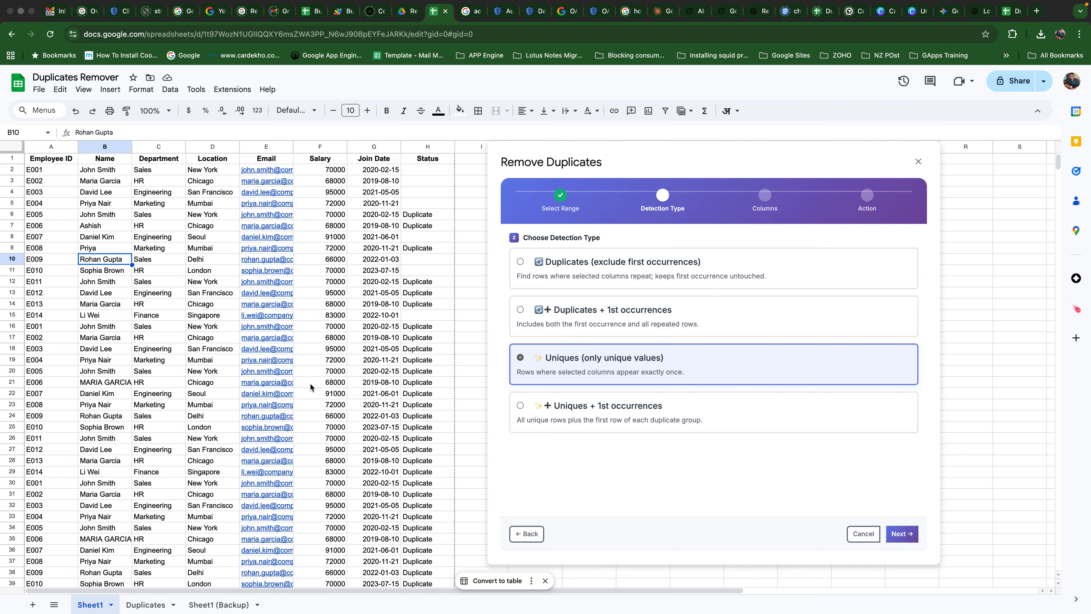
- Clear all compared columns, include only Name, Department, Location and Email, and continue to the action choice
{"action": "left_click", "coordinate": [894, 529]}
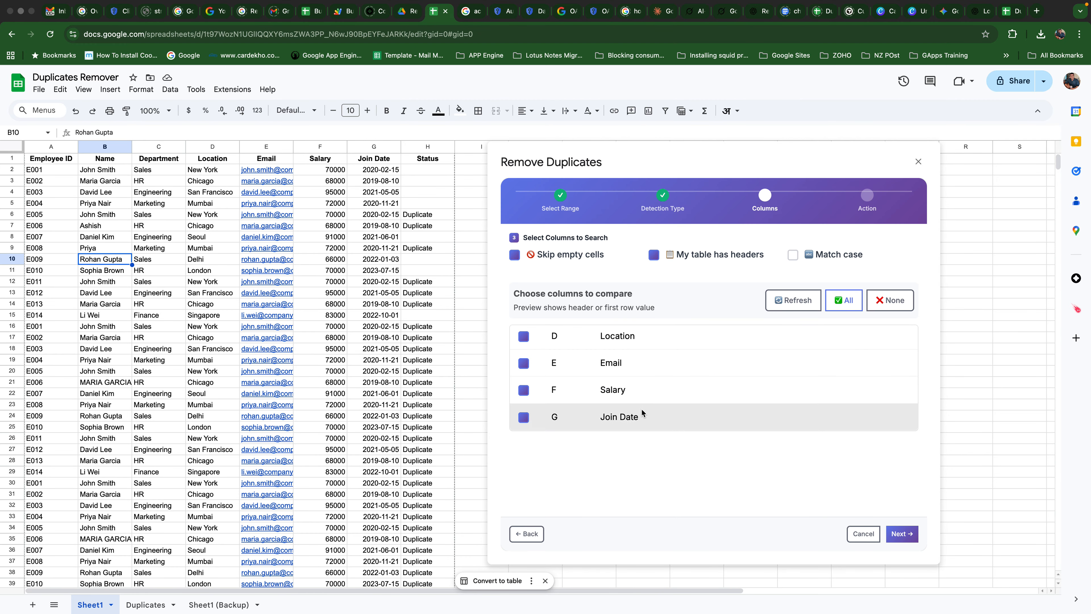
{"action": "scroll", "coordinate": [610, 387], "scroll_direction": "up", "scroll_amount": 5}
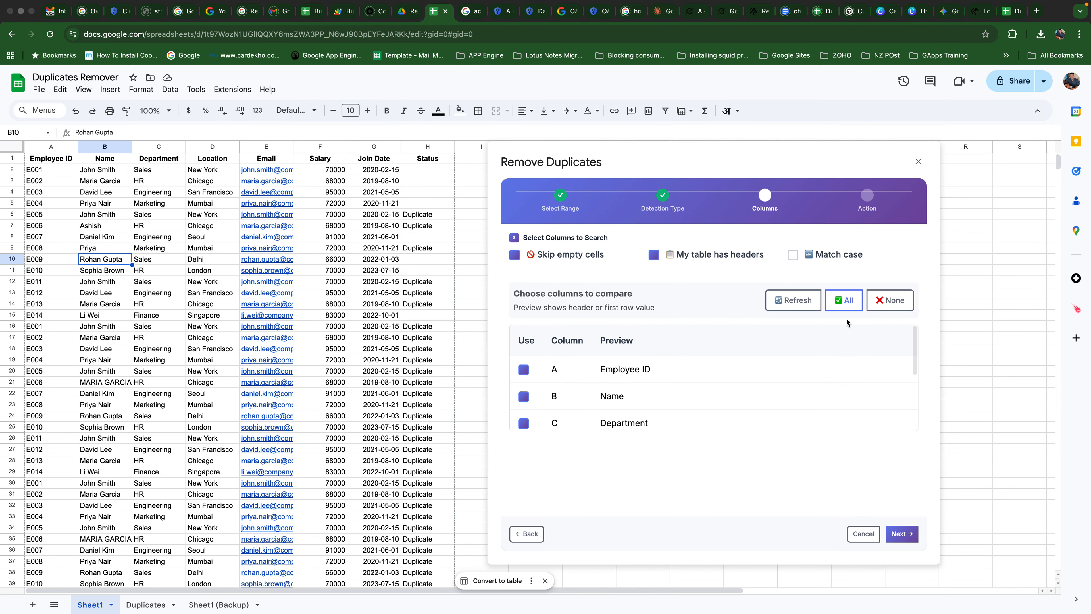
{"action": "left_click", "coordinate": [889, 300]}
{"action": "left_click", "coordinate": [523, 395]}
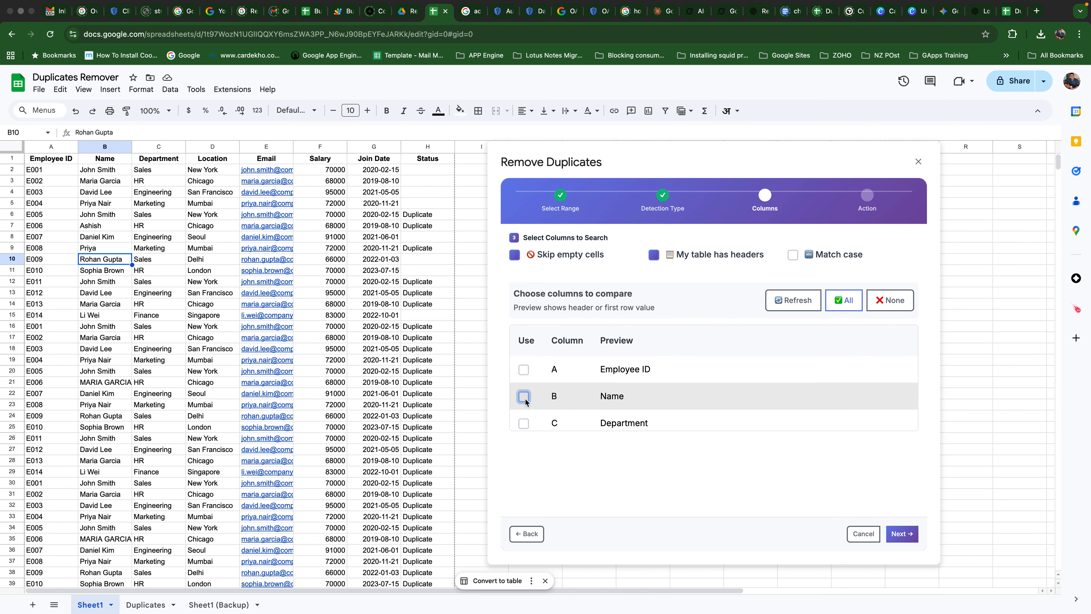
{"action": "left_click", "coordinate": [523, 423]}
{"action": "scroll", "coordinate": [652, 420], "scroll_direction": "down", "scroll_amount": 1}
{"action": "left_click", "coordinate": [523, 393]}
{"action": "scroll", "coordinate": [526, 402], "scroll_direction": "down", "scroll_amount": 1}
{"action": "left_click", "coordinate": [523, 400]}
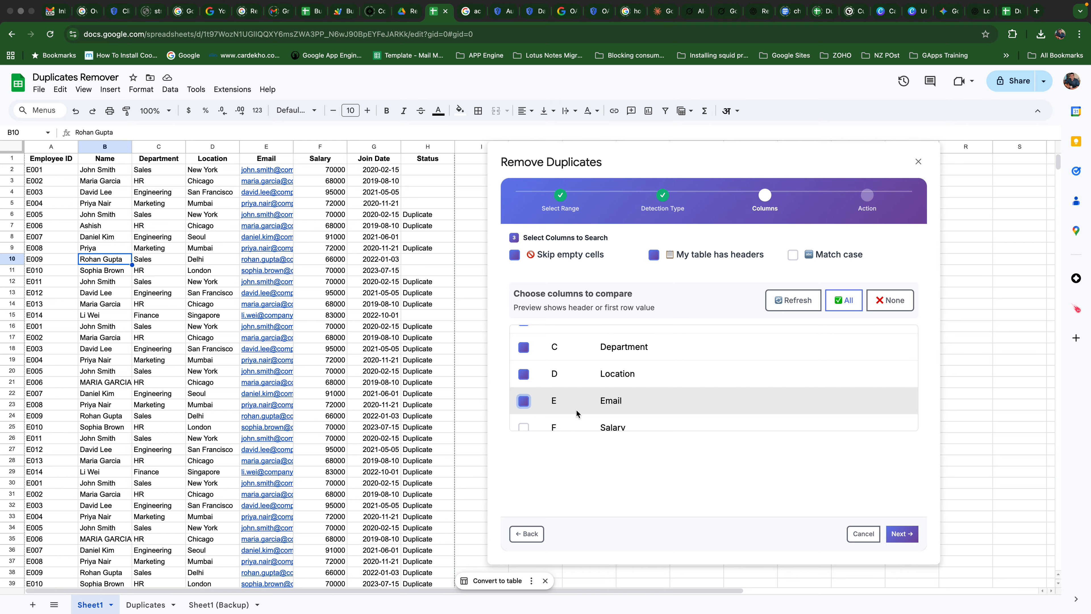
{"action": "left_click", "coordinate": [907, 533]}
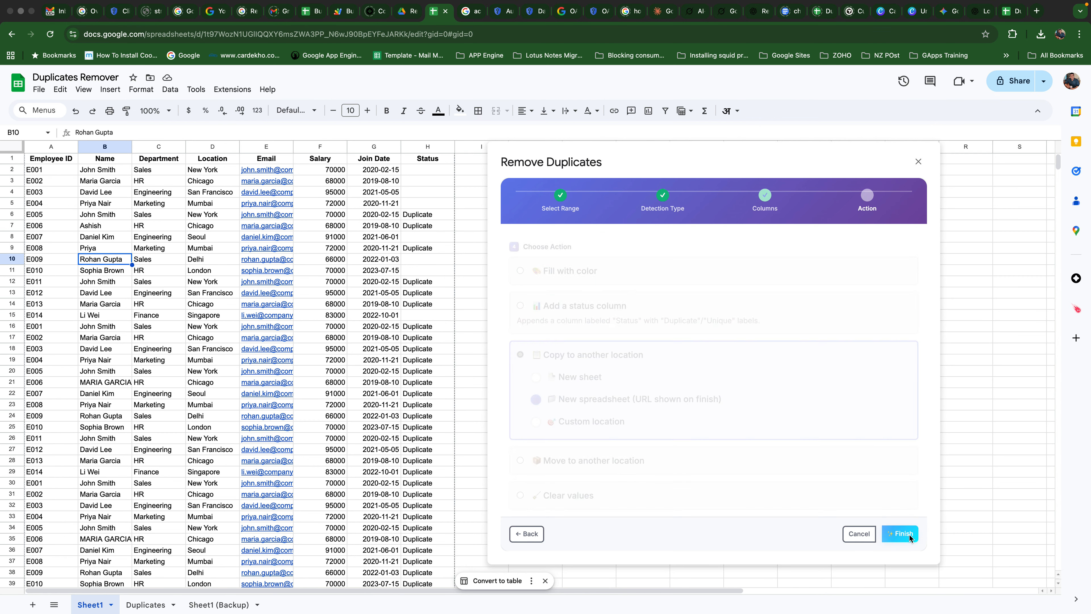
- Choose Move to another location with New sheet as the destination and run it on the unique rows
{"action": "scroll", "coordinate": [543, 390], "scroll_direction": "down", "scroll_amount": 1}
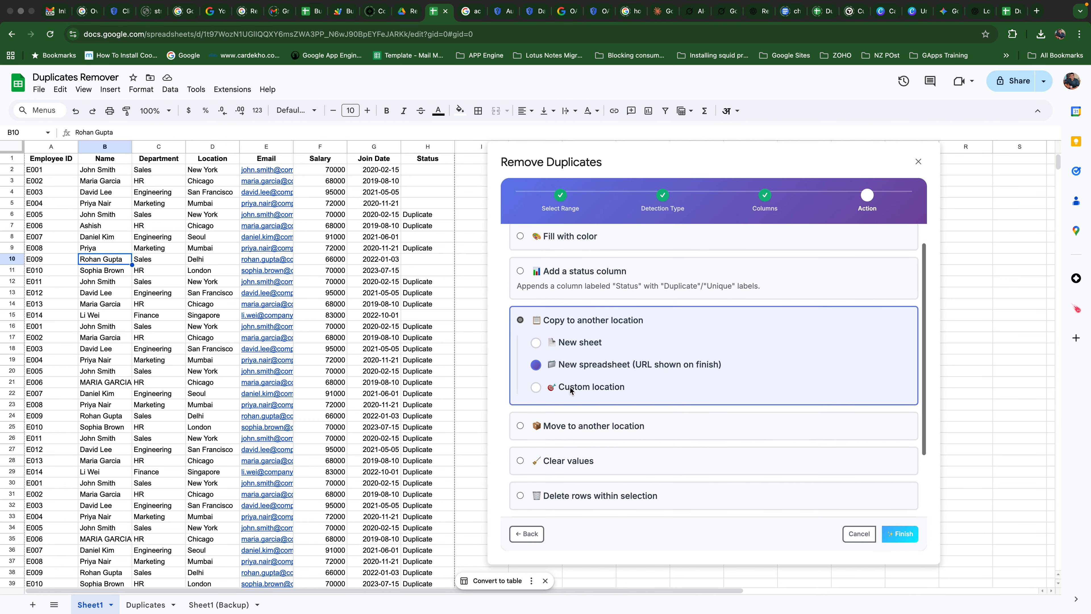
{"action": "left_click", "coordinate": [536, 337]}
{"action": "left_click", "coordinate": [520, 422]}
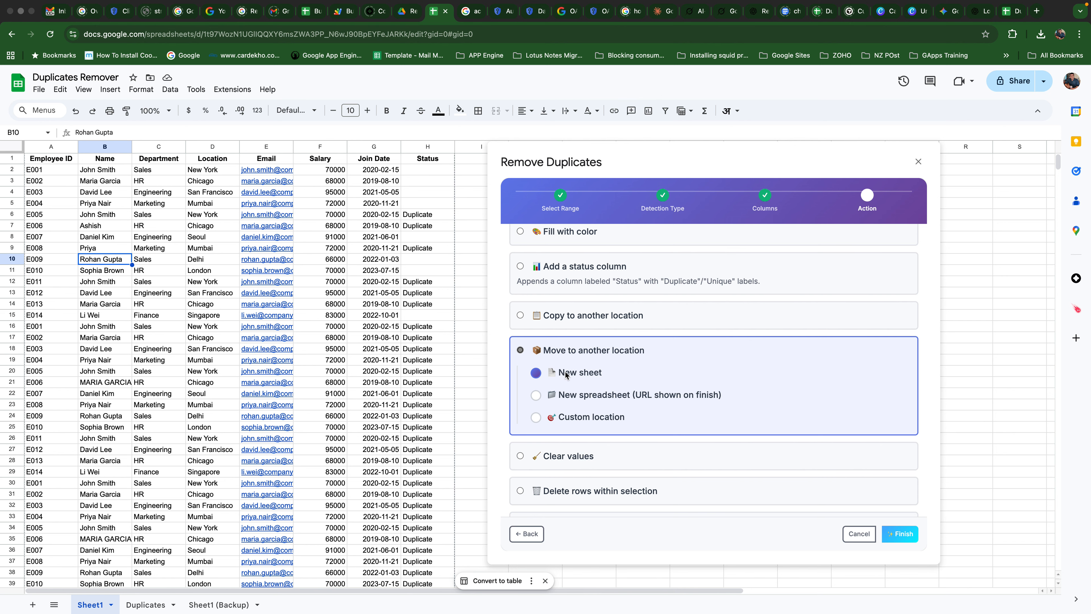
{"action": "left_click", "coordinate": [906, 541]}
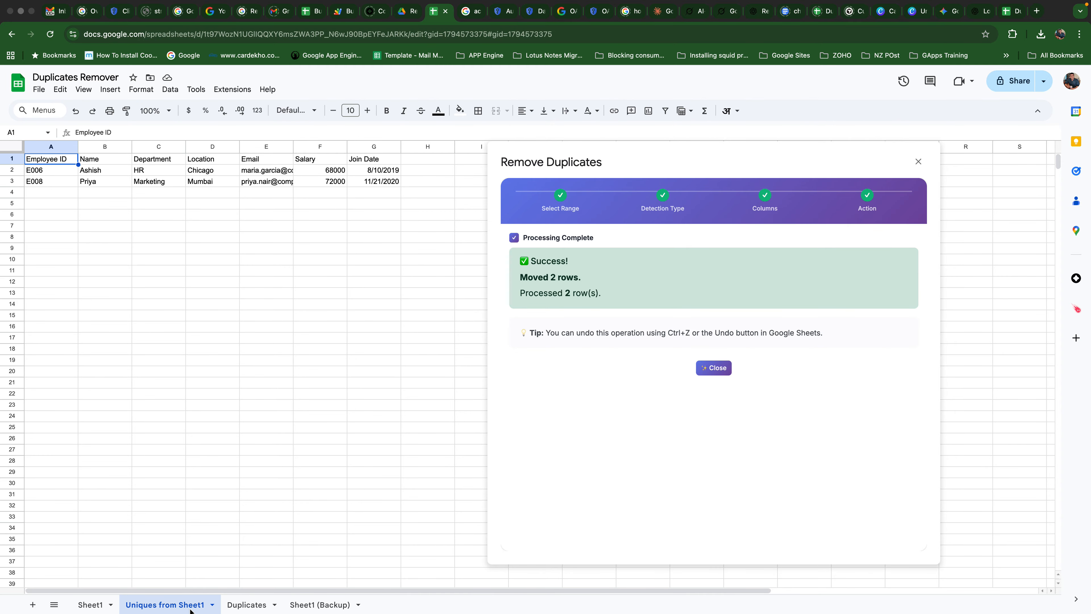
- Compare rows 7 and 9 of Sheet1 with the rows moved to the Uniques from Sheet1 sheet
{"action": "left_click", "coordinate": [90, 605]}
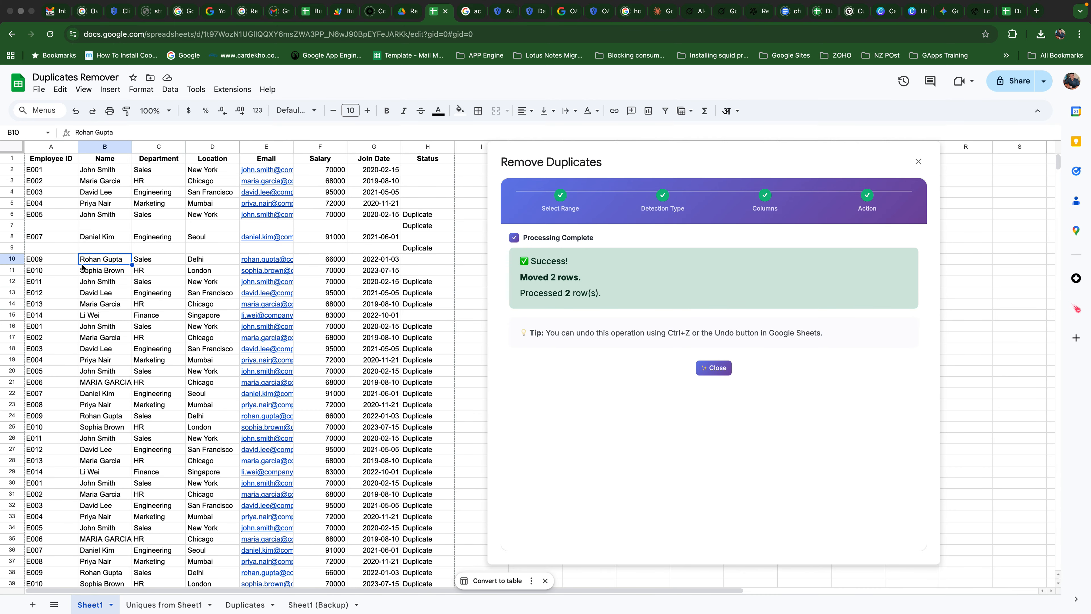
{"action": "left_click_drag", "start_coordinate": [43, 226], "coordinate": [375, 232]}
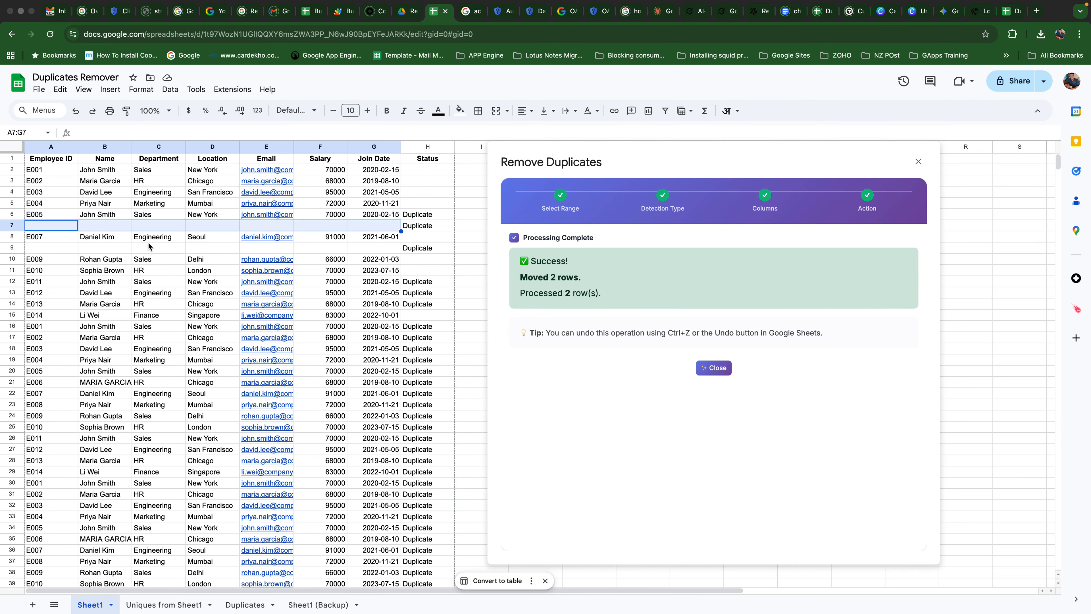
{"action": "left_click_drag", "start_coordinate": [60, 248], "coordinate": [339, 250]}
{"action": "left_click", "coordinate": [173, 603]}
{"action": "left_click_drag", "start_coordinate": [41, 174], "coordinate": [375, 186]}
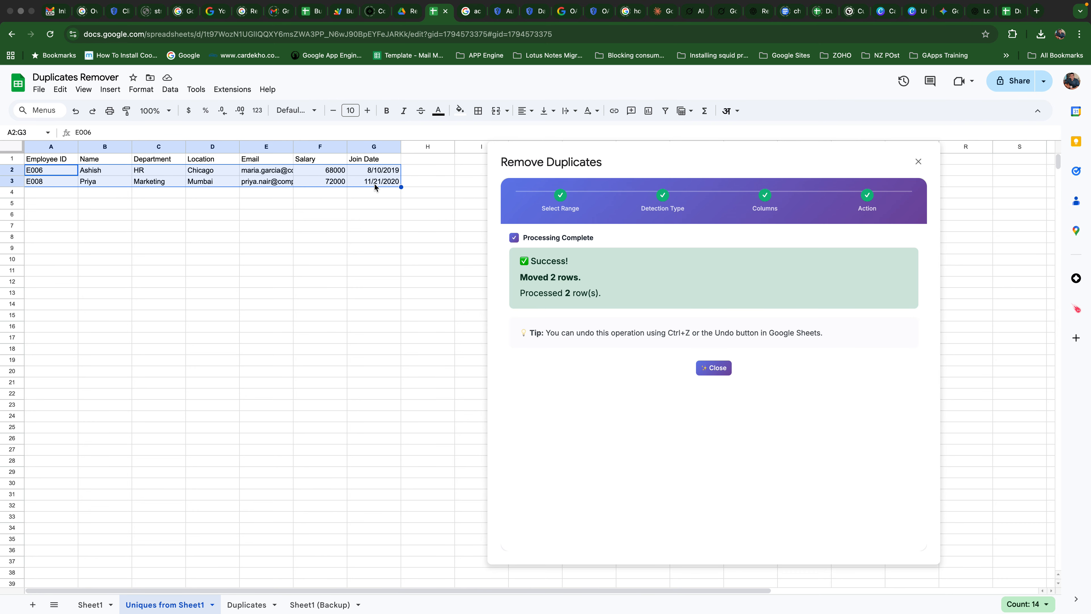
{"action": "left_click", "coordinate": [89, 603]}
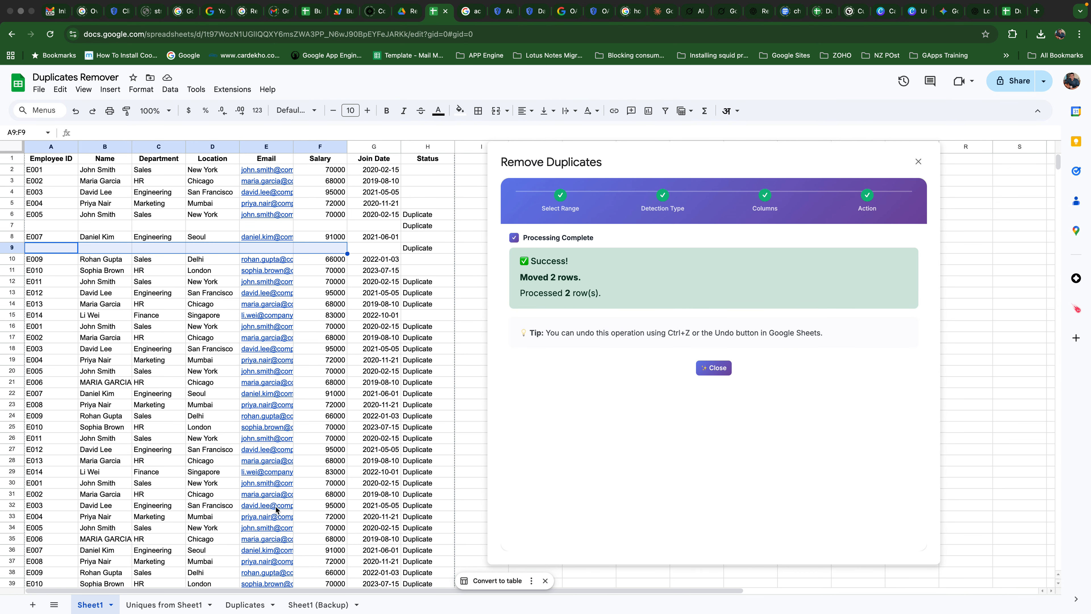
- Examine the remaining Sheet1 data and the Status cells H7 and H9 beside the moved rows
{"action": "left_click", "coordinate": [335, 461]}
{"action": "scroll", "coordinate": [320, 471], "scroll_direction": "down", "scroll_amount": 2}
{"action": "scroll", "coordinate": [320, 474], "scroll_direction": "up", "scroll_amount": 2}
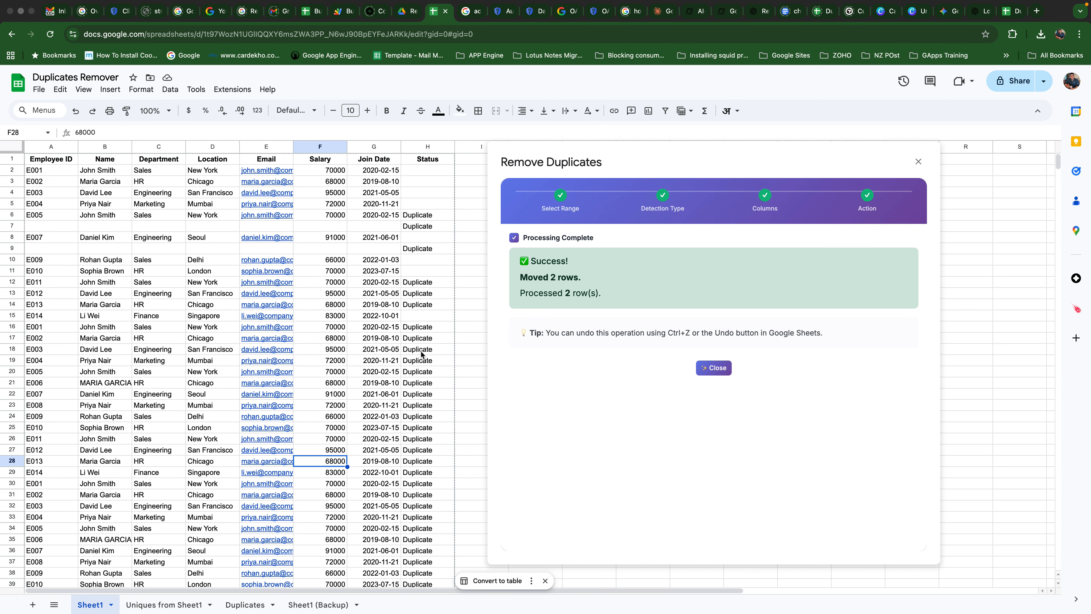
{"action": "left_click", "coordinate": [385, 254]}
{"action": "left_click", "coordinate": [417, 231]}
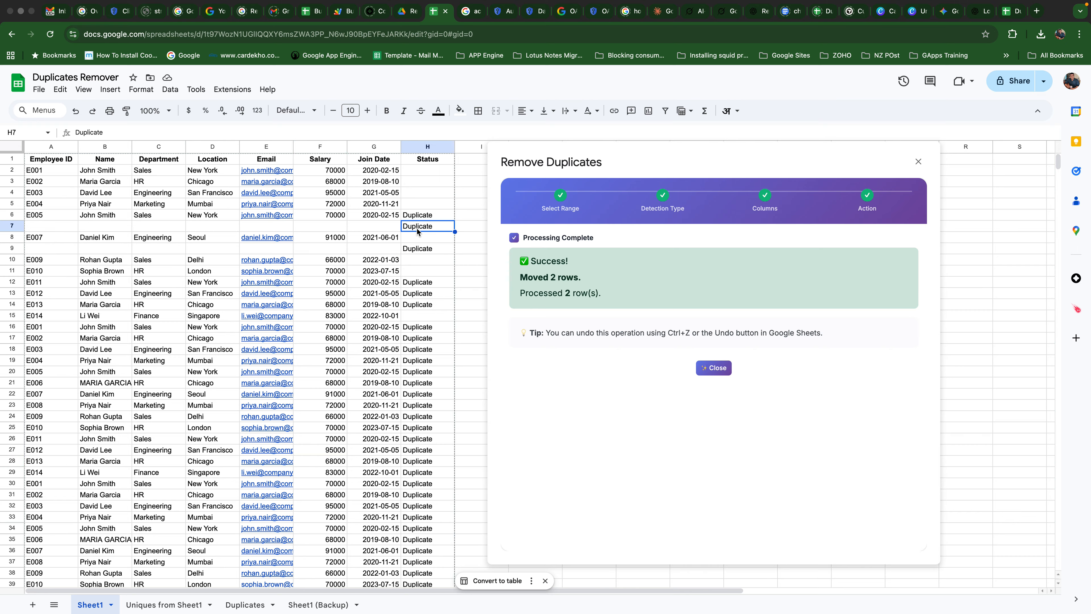
{"action": "left_click", "coordinate": [412, 250]}
{"action": "left_click", "coordinate": [417, 227]}
{"action": "left_click", "coordinate": [416, 252]}
- Go back to the range selection stage and cancel the Remove Duplicates dialog
{"action": "left_click", "coordinate": [584, 208]}
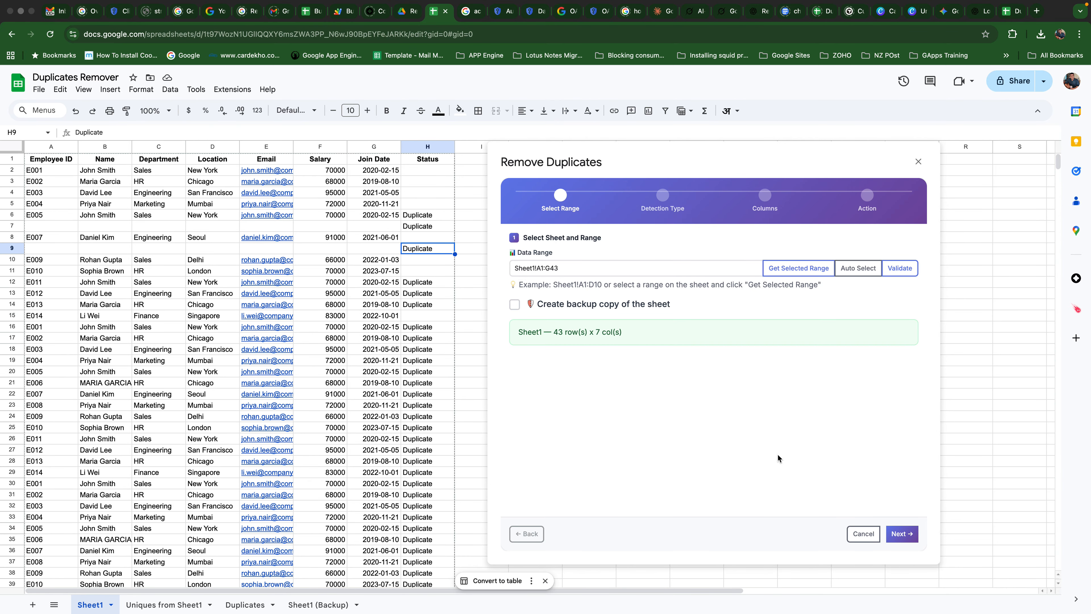
{"action": "left_click", "coordinate": [864, 535]}
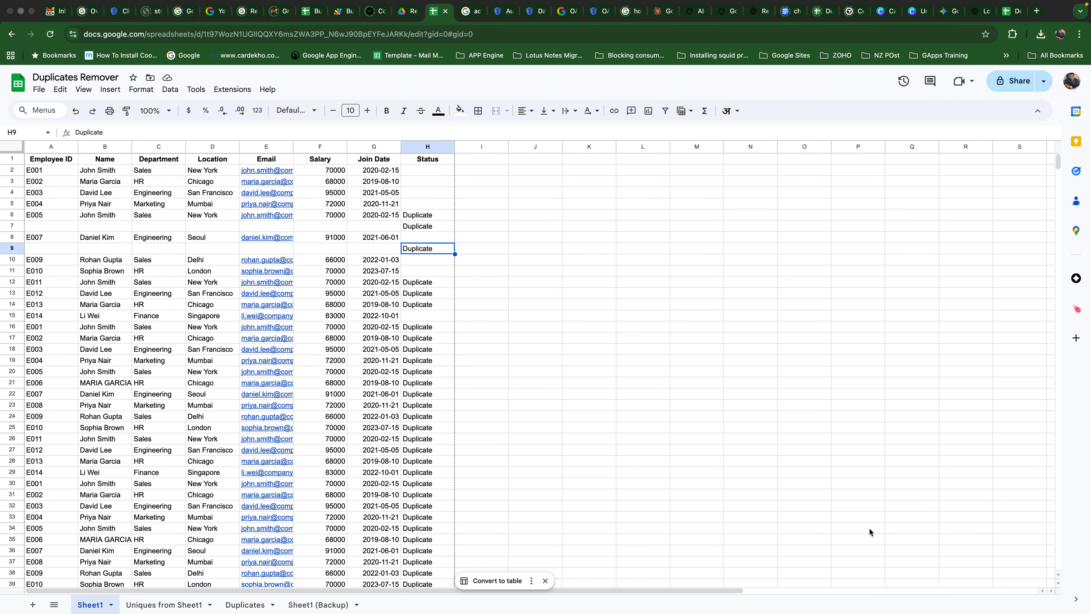
{"action": "left_click", "coordinate": [621, 440]}
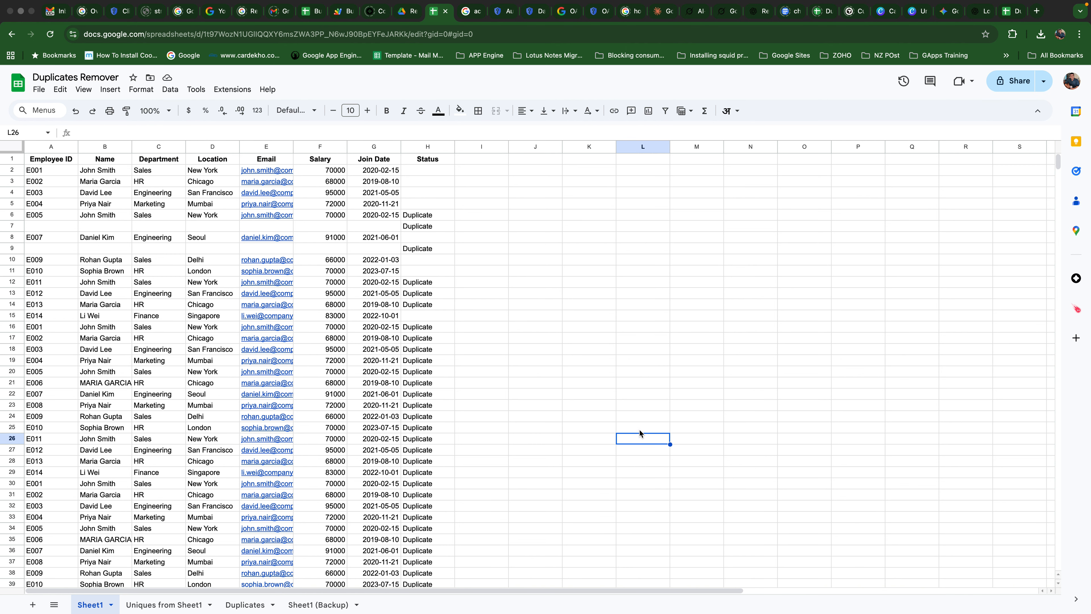
{"action": "mouse_move", "coordinate": [885, 4]}
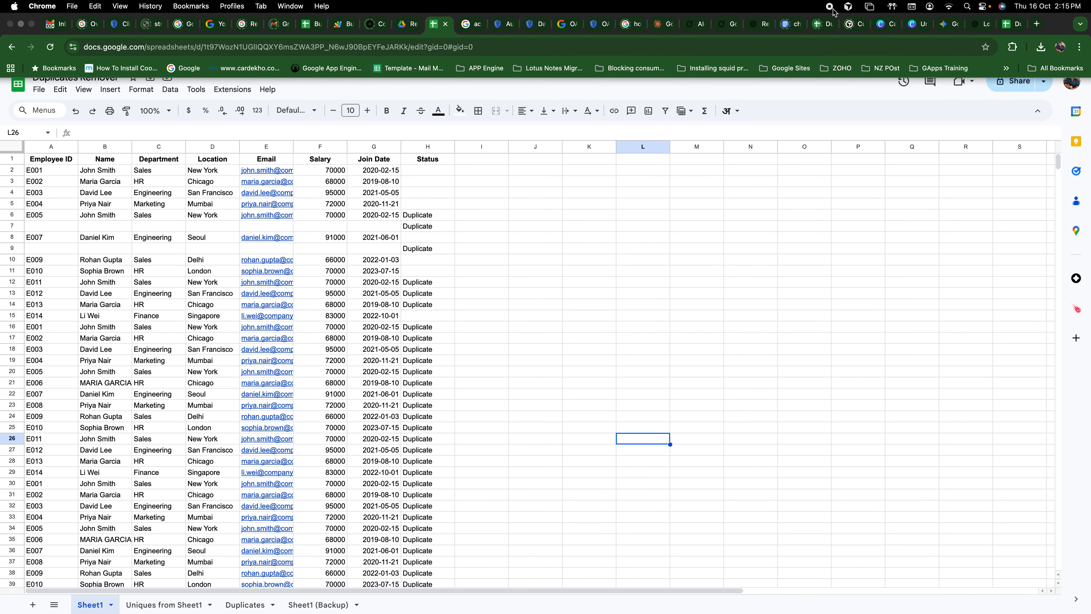